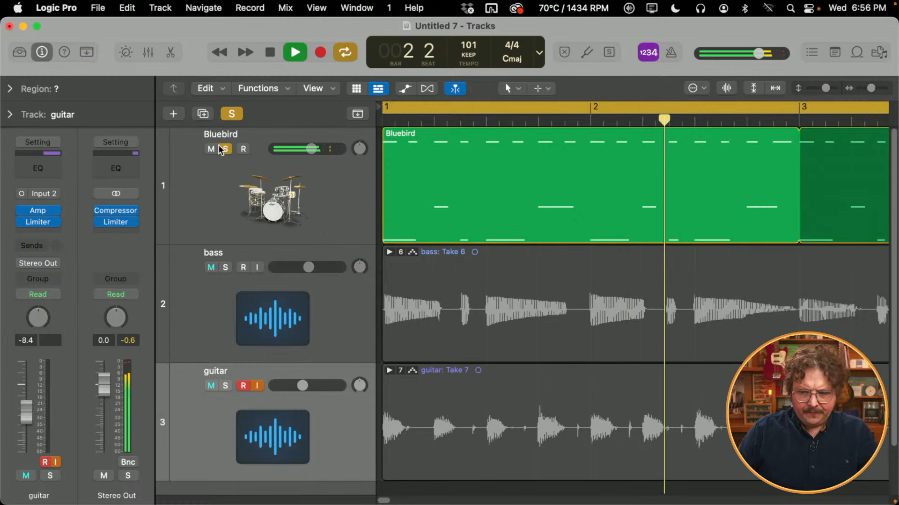
- Take the Bluebird drum track out of solo and lower the guitar track's volume to -13.4 dB
{"action": "key", "text": "space"}
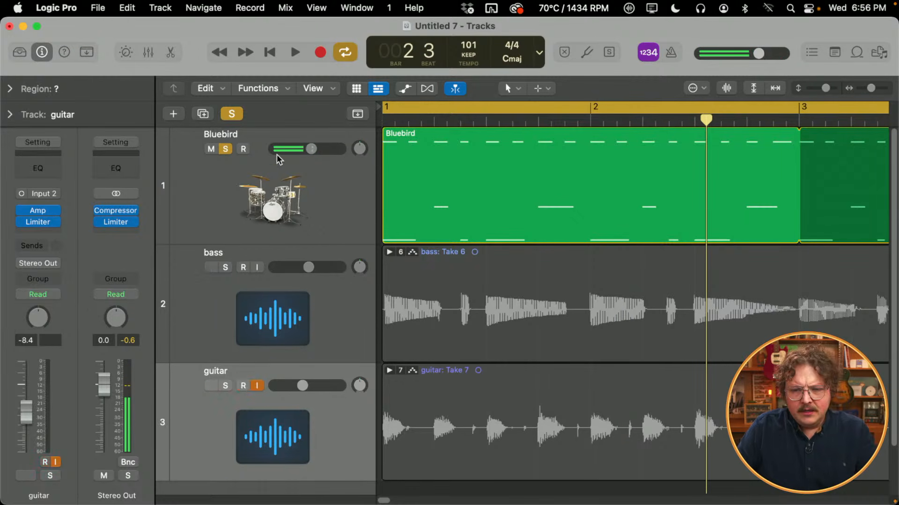
{"action": "left_click", "coordinate": [226, 149]}
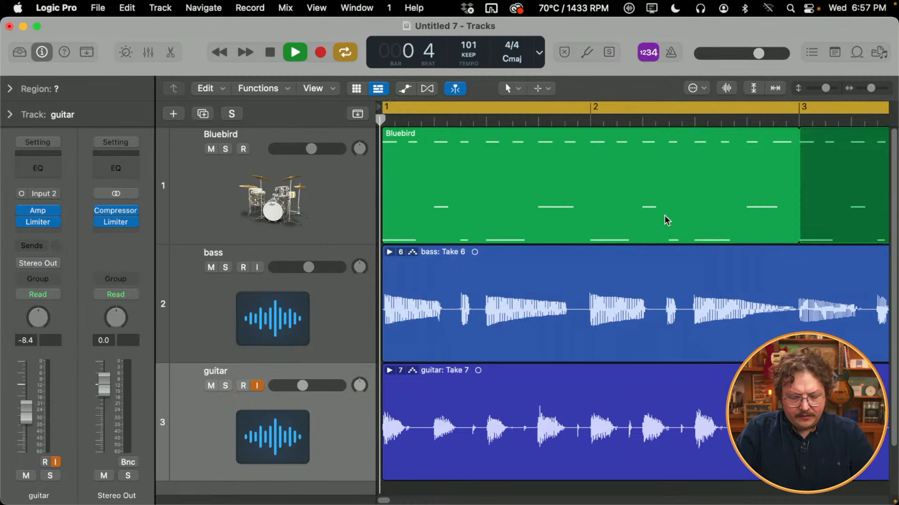
{"action": "left_click_drag", "start_coordinate": [307, 381], "coordinate": [295, 386]}
{"action": "scroll", "coordinate": [493, 311], "scroll_direction": "down", "scroll_amount": 5}
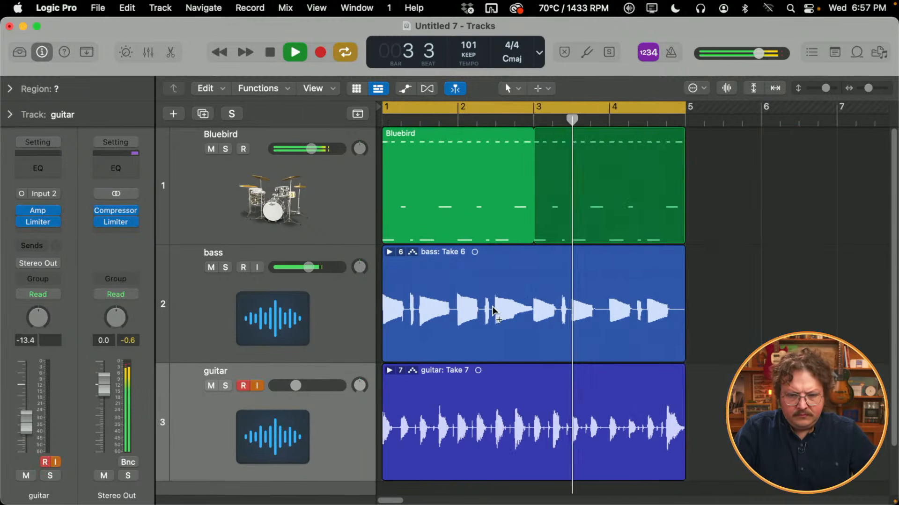
{"action": "scroll", "coordinate": [493, 311], "scroll_direction": "up", "scroll_amount": 1}
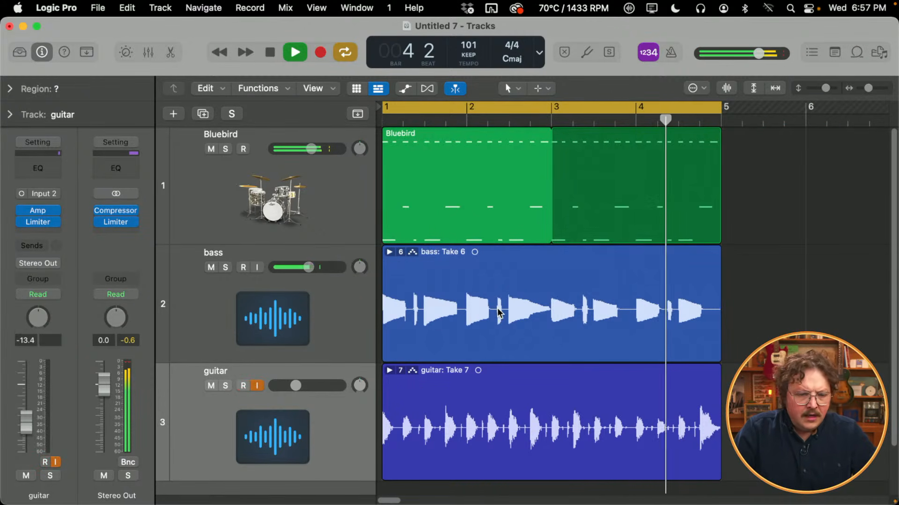
- Mute the Bluebird drum track and insert a Channel EQ on the guitar track for the looped playback
{"action": "left_click", "coordinate": [211, 148]}
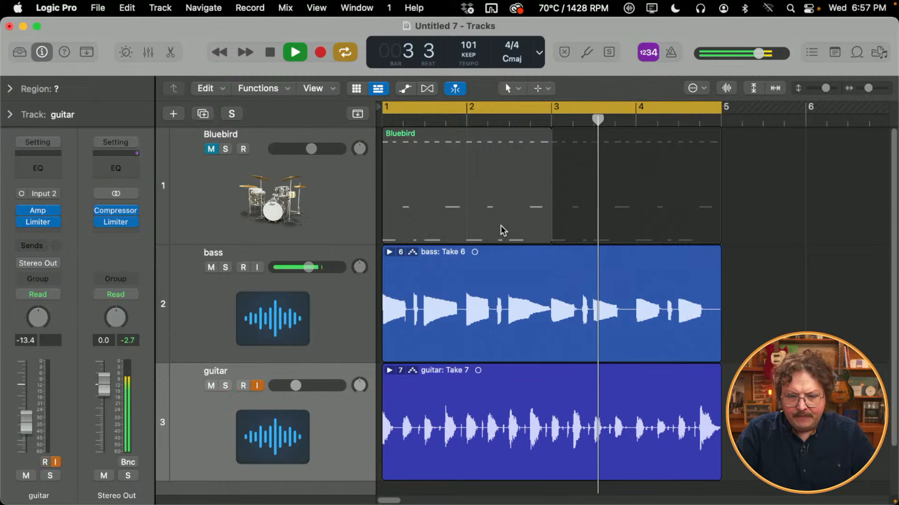
{"action": "key", "text": "space"}
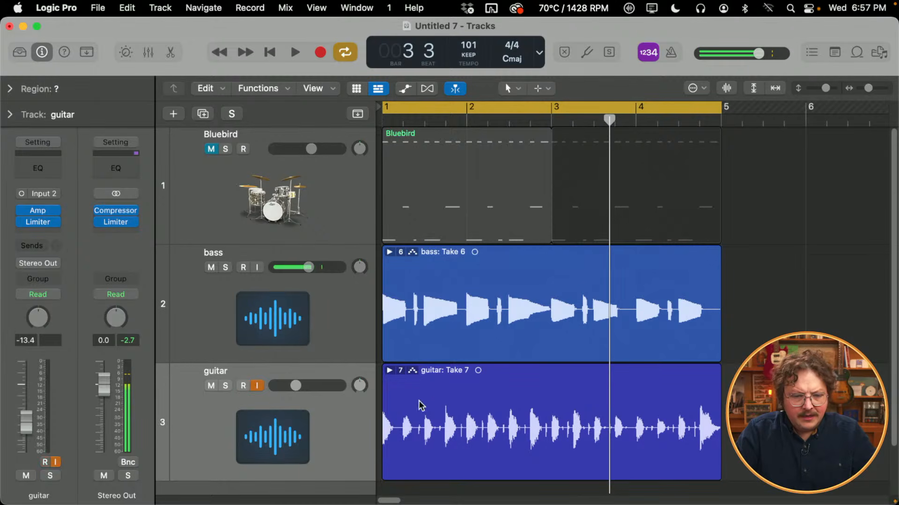
{"action": "left_click", "coordinate": [29, 168]}
{"action": "left_click_drag", "start_coordinate": [510, 129], "coordinate": [428, 75]}
{"action": "key", "text": "space"}
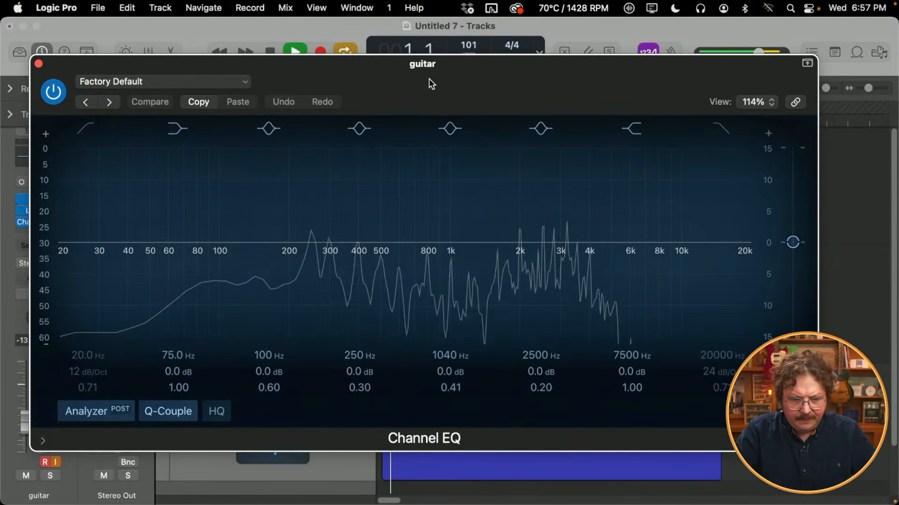
- Enable the low-cut band on the guitar's EQ, raise it to about 135 Hz and switch the band off again
{"action": "left_click", "coordinate": [84, 128]}
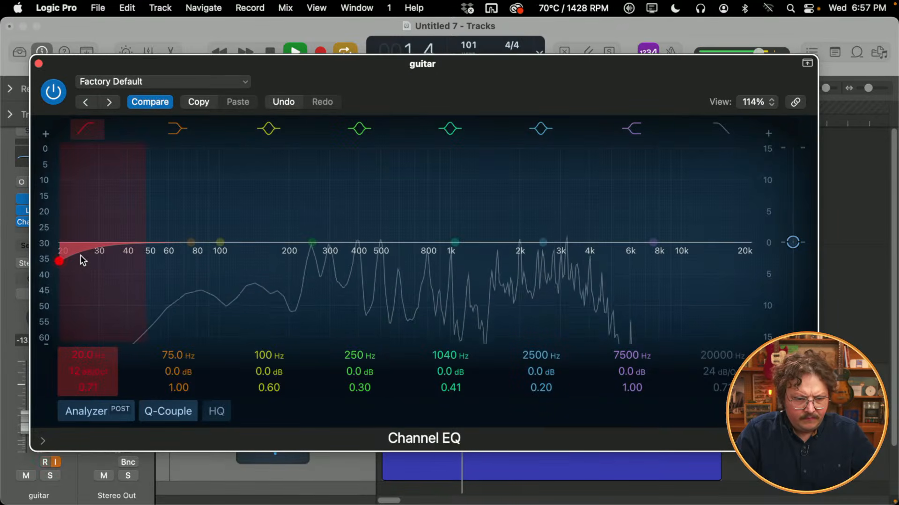
{"action": "left_click_drag", "start_coordinate": [78, 260], "coordinate": [271, 233]}
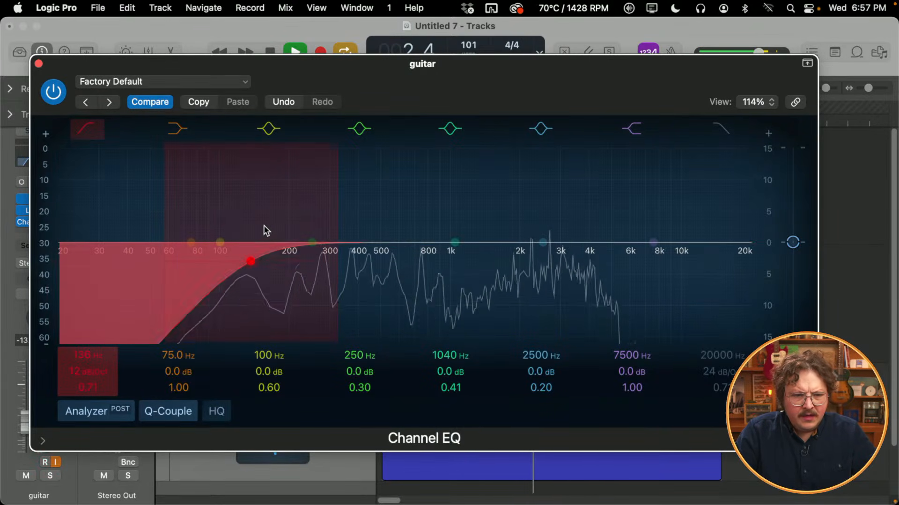
{"action": "left_click", "coordinate": [97, 132]}
{"action": "key", "text": "space"}
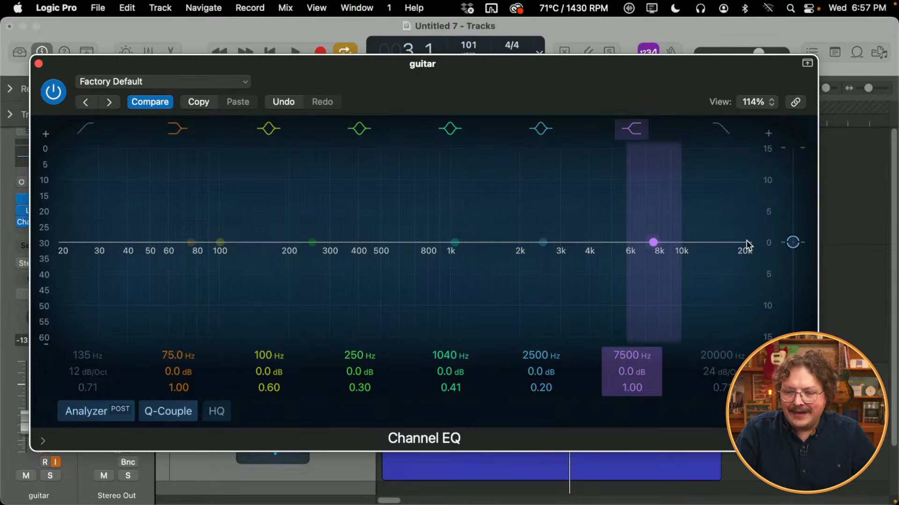
- Re-enable the guitar EQ's low cut, sweep it to about 735 Hz, bring it down to 126 Hz, and close the EQ after a listen
{"action": "left_click", "coordinate": [85, 128]}
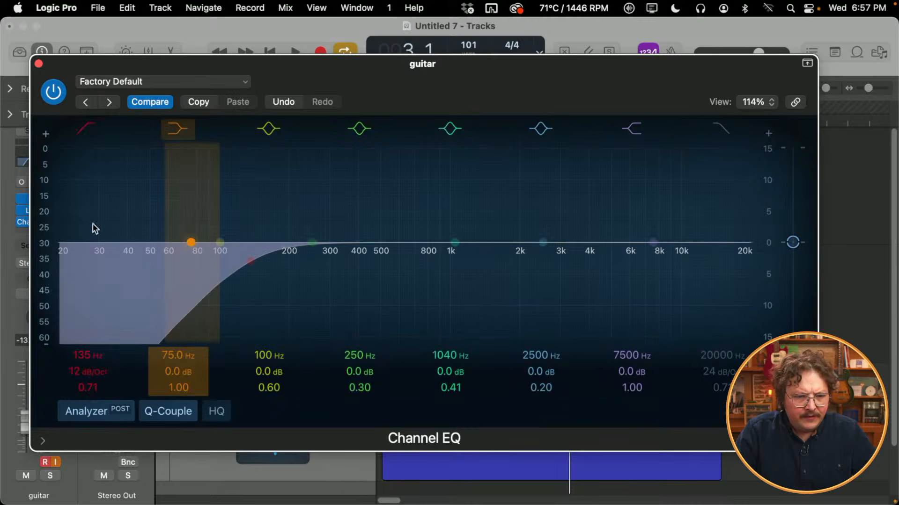
{"action": "left_click_drag", "start_coordinate": [258, 264], "coordinate": [424, 253]}
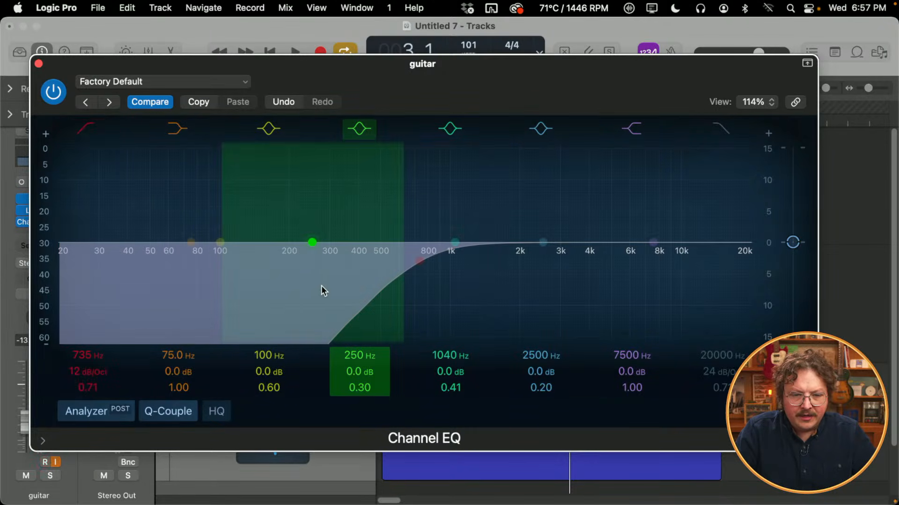
{"action": "left_click_drag", "start_coordinate": [425, 265], "coordinate": [245, 263]}
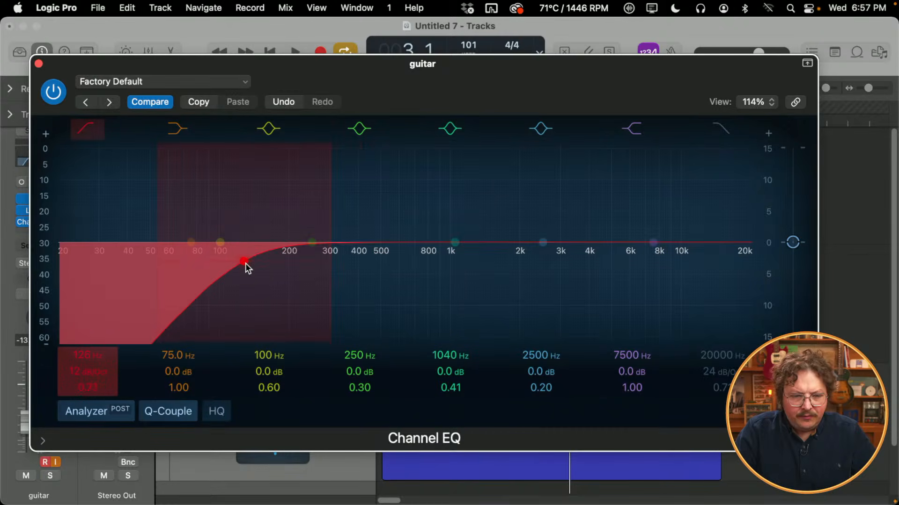
{"action": "key", "text": "space"}
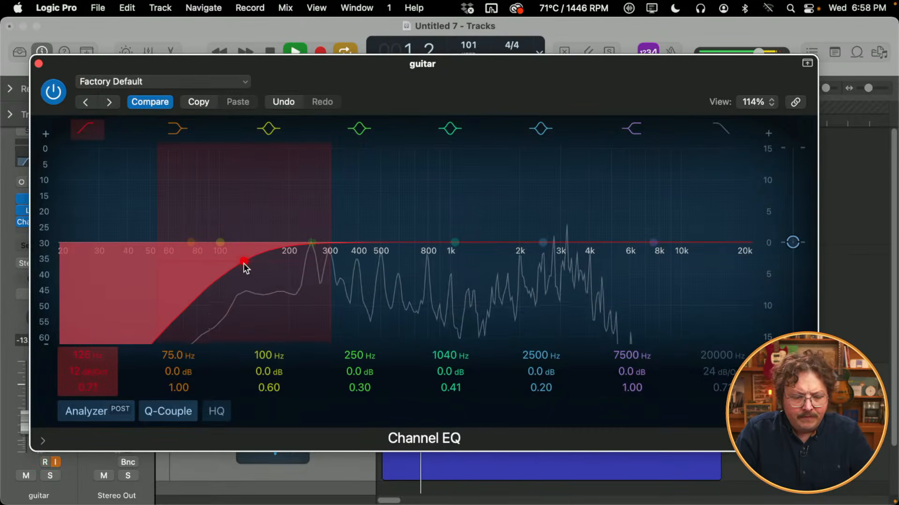
{"action": "left_click_drag", "start_coordinate": [182, 61], "coordinate": [188, 12]}
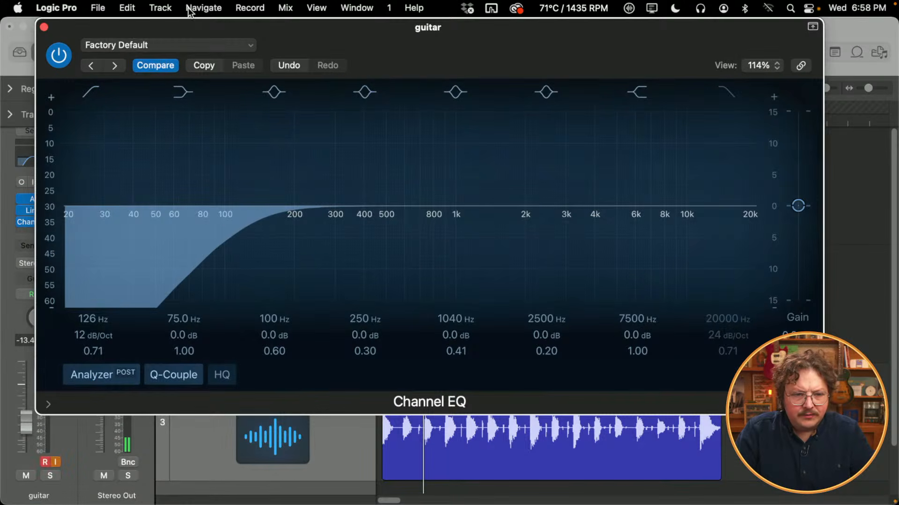
{"action": "left_click", "coordinate": [43, 27]}
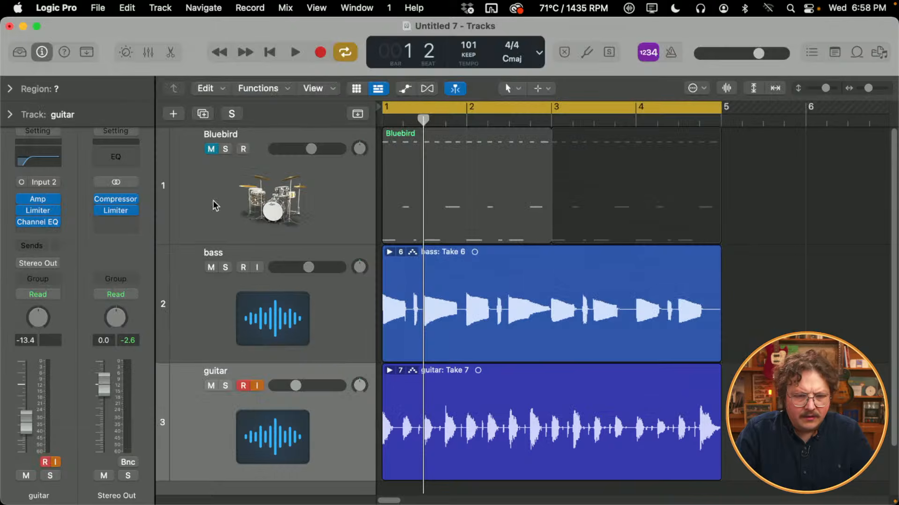
- Solo the guitar and sweep its EQ low cut up to about 1790 Hz, back to about 196 Hz, then switch it off
{"action": "left_click", "coordinate": [226, 386]}
{"action": "left_click", "coordinate": [32, 160]}
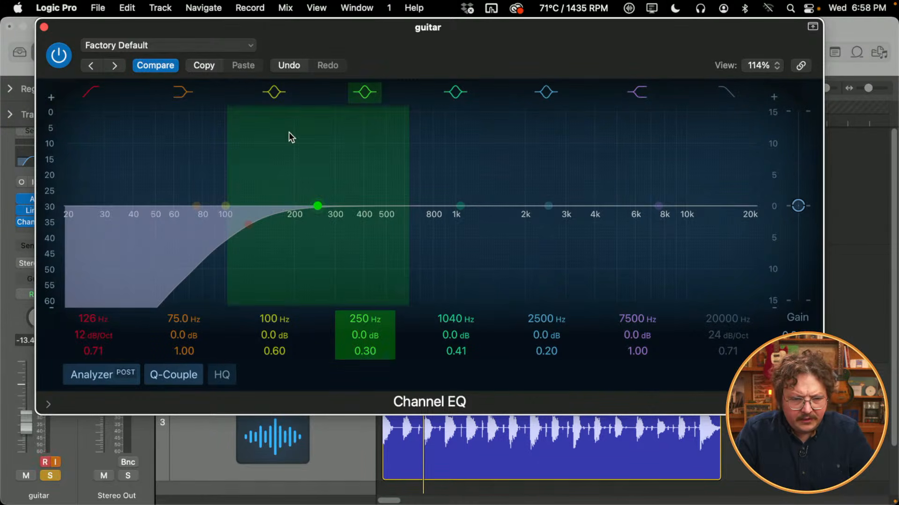
{"action": "left_click_drag", "start_coordinate": [253, 230], "coordinate": [598, 212]}
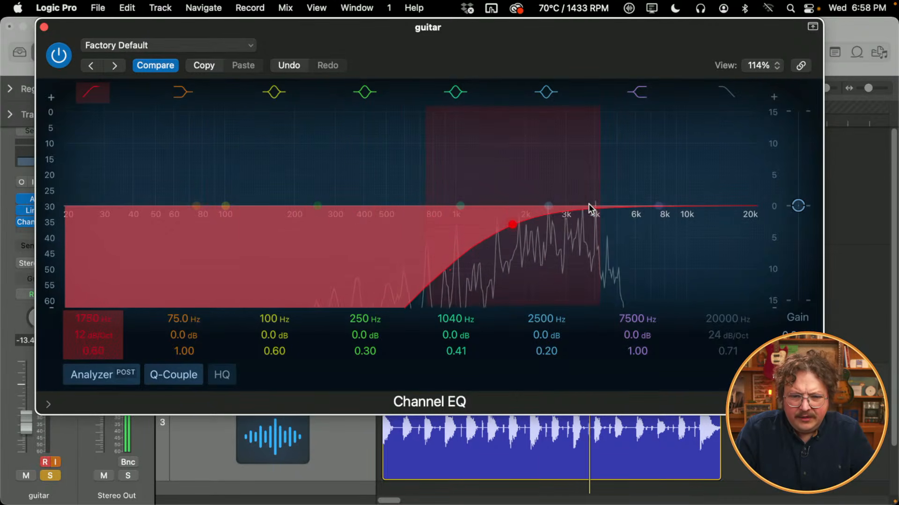
{"action": "left_click_drag", "start_coordinate": [515, 225], "coordinate": [318, 224]}
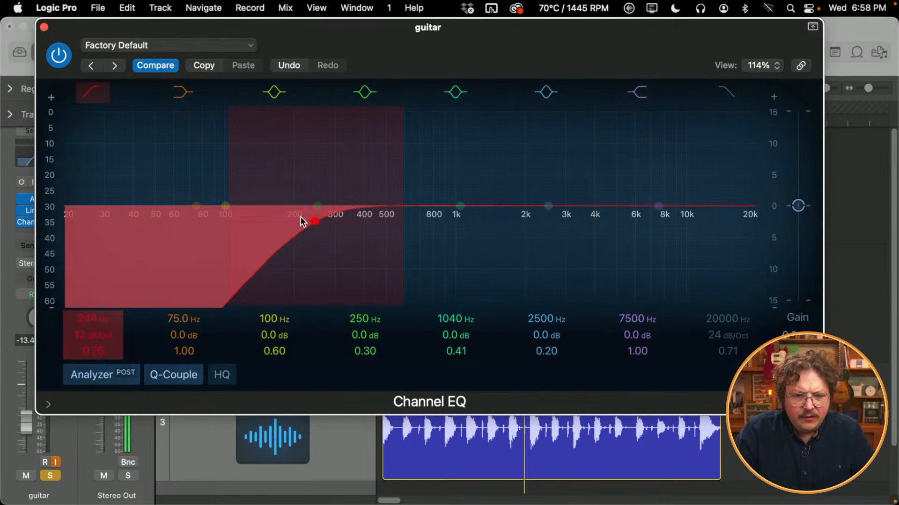
{"action": "left_click", "coordinate": [95, 92]}
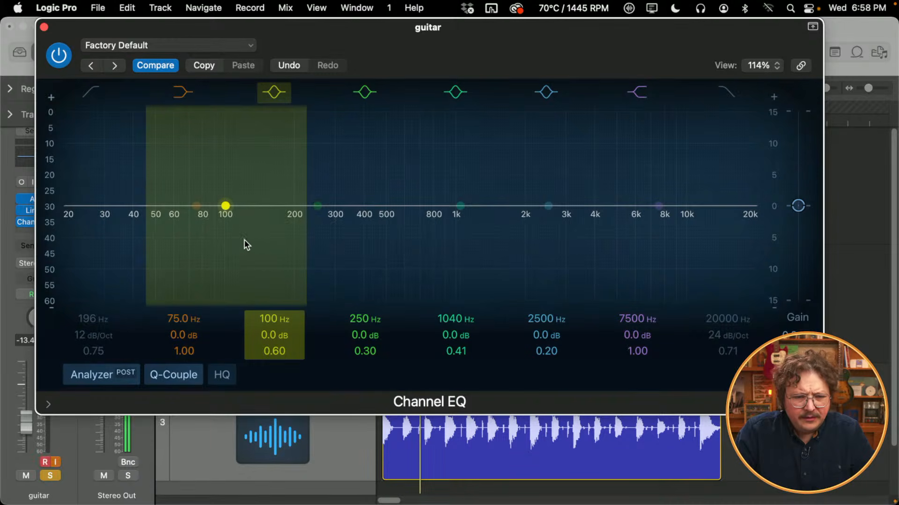
- Turn the guitar's low cut back on, move it to about 256 Hz, lower it to 34.6 Hz, and switch it off
{"action": "left_click", "coordinate": [92, 98]}
{"action": "left_click_drag", "start_coordinate": [295, 234], "coordinate": [322, 222]}
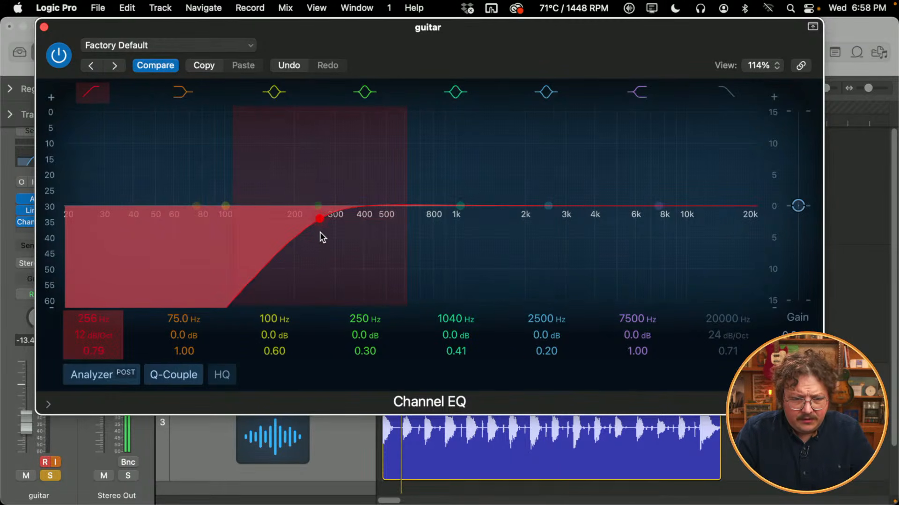
{"action": "left_click_drag", "start_coordinate": [318, 224], "coordinate": [153, 220]}
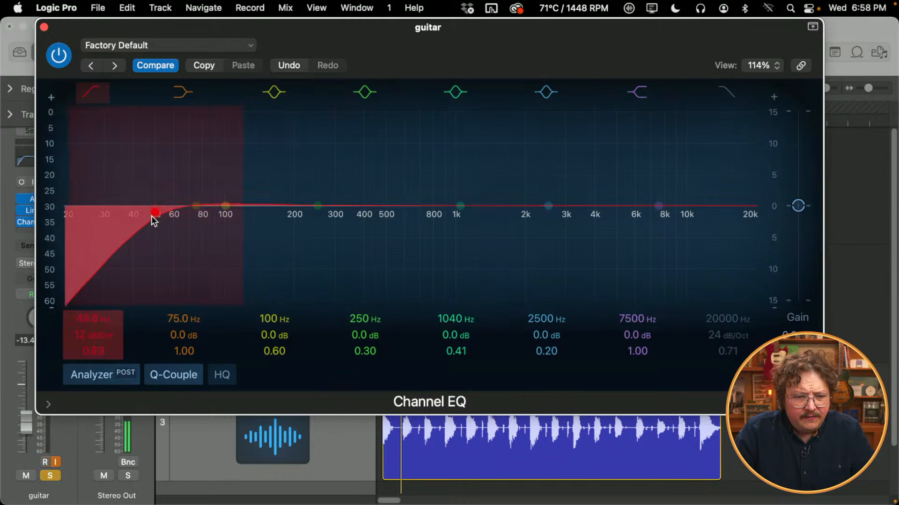
{"action": "left_click", "coordinate": [104, 95]}
- Try a high cut on the guitar's EQ at about 3700 Hz, raise it to about 5450 Hz during playback, and switch it off
{"action": "left_click", "coordinate": [727, 92]}
{"action": "left_click_drag", "start_coordinate": [744, 230], "coordinate": [586, 216]}
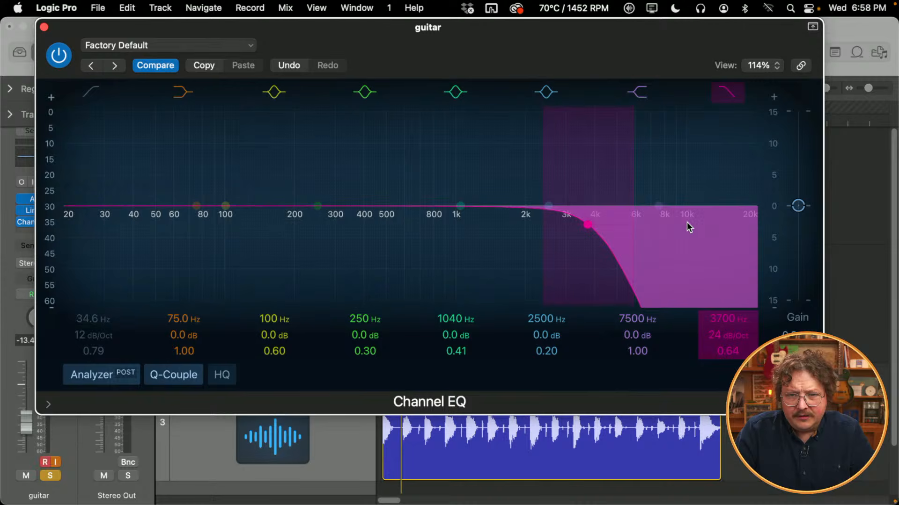
{"action": "key", "text": "space"}
{"action": "left_click_drag", "start_coordinate": [594, 233], "coordinate": [653, 114]}
{"action": "left_click", "coordinate": [735, 92]}
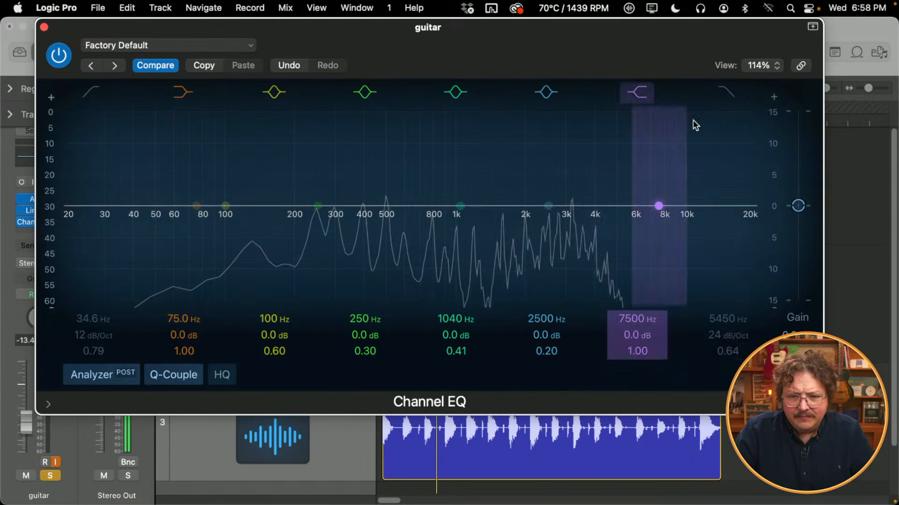
- Enable the low cut on the guitar's EQ, set it to about 216 Hz, and close the EQ
{"action": "left_click", "coordinate": [92, 94]}
{"action": "left_click_drag", "start_coordinate": [96, 208], "coordinate": [307, 220]}
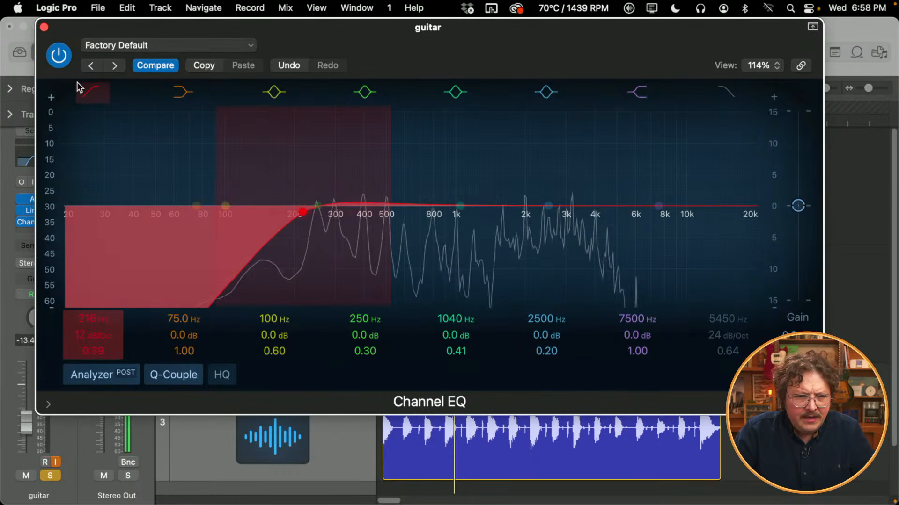
{"action": "left_click", "coordinate": [44, 27]}
- Solo the bass track instead of the guitar, insert a Channel EQ on it, and start playback
{"action": "left_click", "coordinate": [232, 279]}
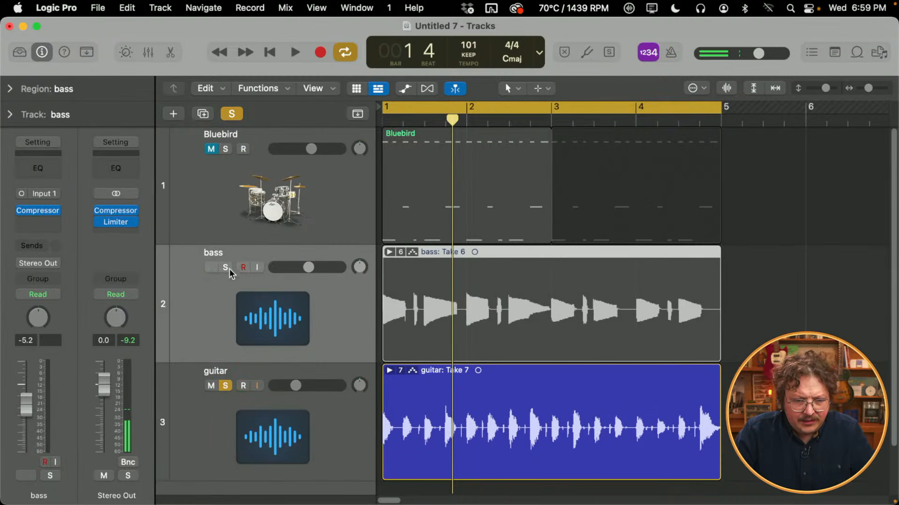
{"action": "left_click", "coordinate": [224, 268]}
{"action": "left_click", "coordinate": [227, 385]}
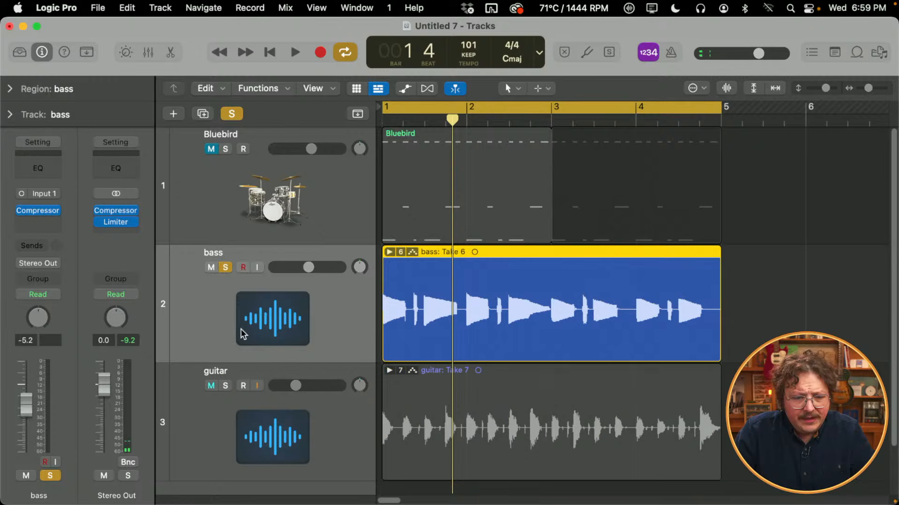
{"action": "left_click", "coordinate": [52, 173]}
{"action": "left_click_drag", "start_coordinate": [509, 110], "coordinate": [530, 66]}
{"action": "key", "text": "space"}
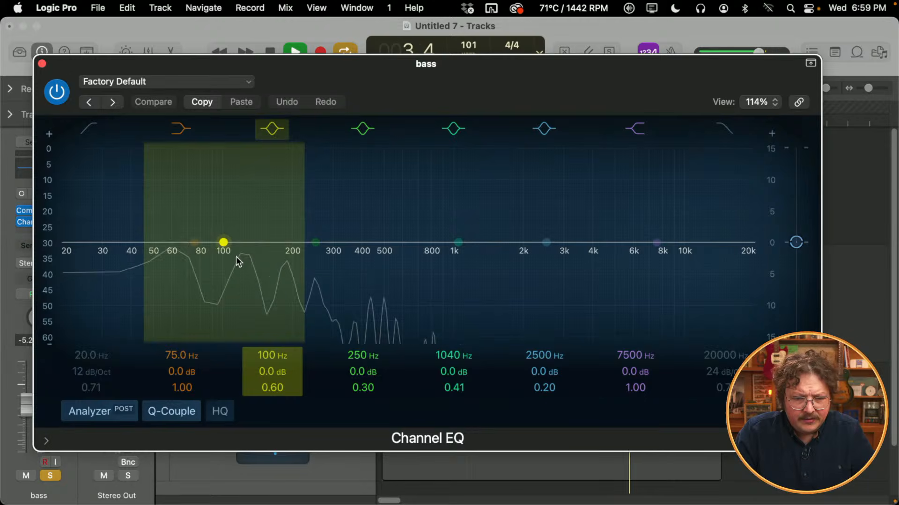
- Try a high cut on the bass EQ at about 206 Hz, raise it to about 1850 Hz, switch it off, and close the EQ
{"action": "left_click", "coordinate": [732, 132]}
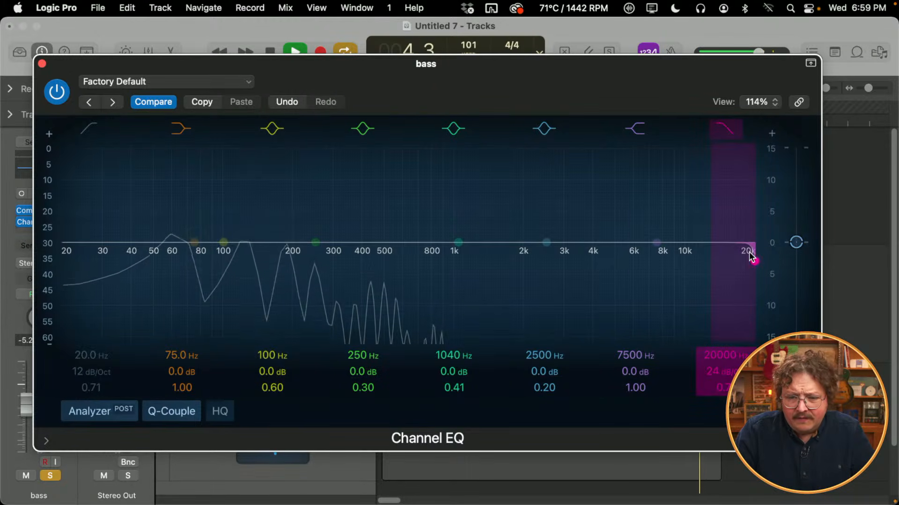
{"action": "left_click_drag", "start_coordinate": [751, 255], "coordinate": [292, 257]}
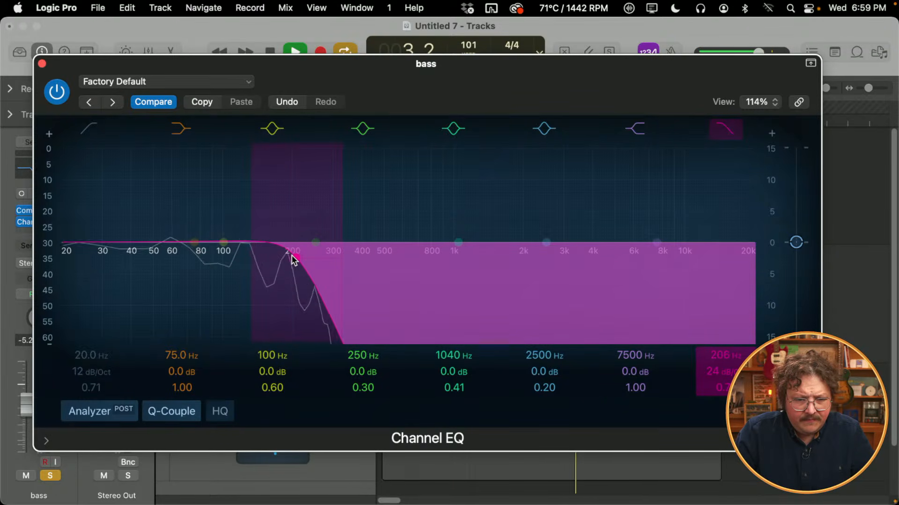
{"action": "left_click_drag", "start_coordinate": [291, 255], "coordinate": [515, 255]}
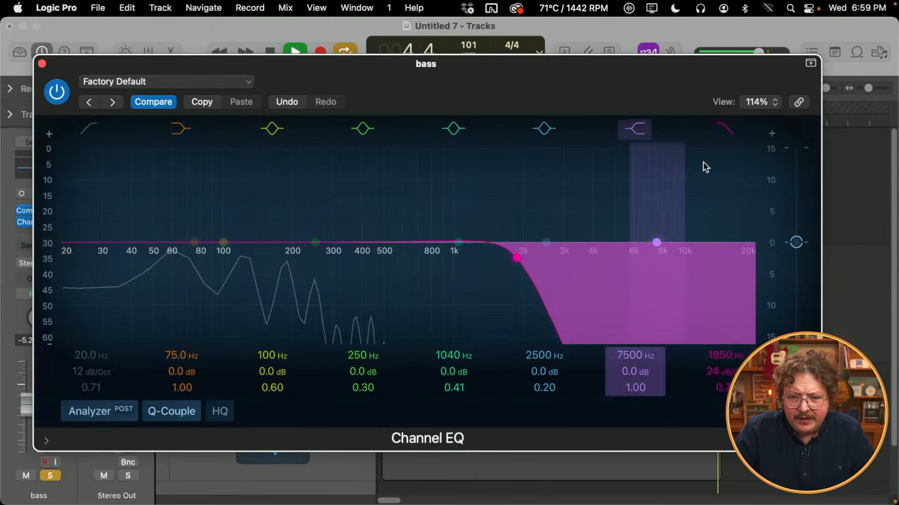
{"action": "key", "text": "space"}
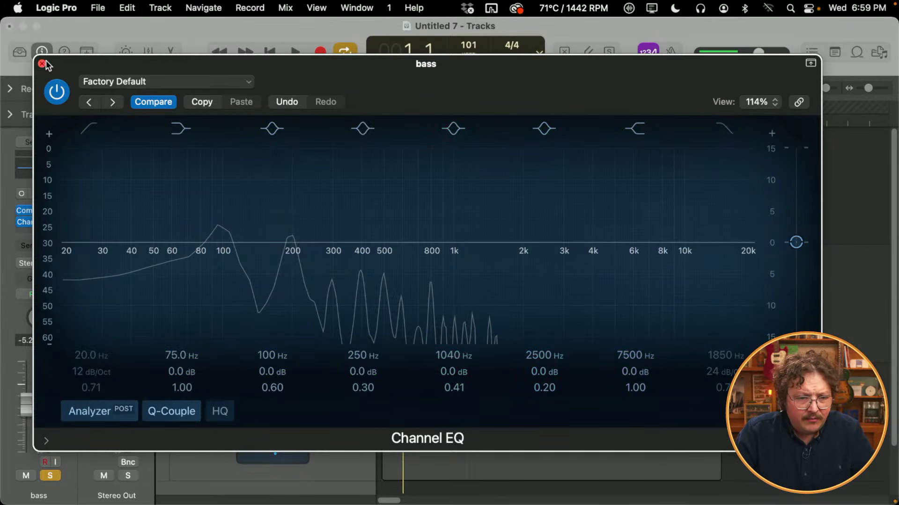
{"action": "left_click", "coordinate": [42, 63]}
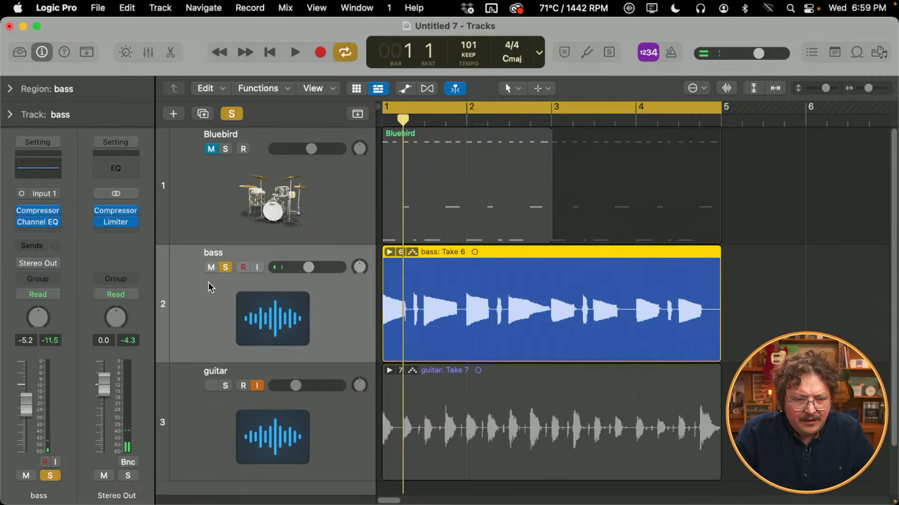
- Unsolo the bass, switch the guitar's take folder to Take 3, and play it briefly with the mix
{"action": "left_click", "coordinate": [225, 267]}
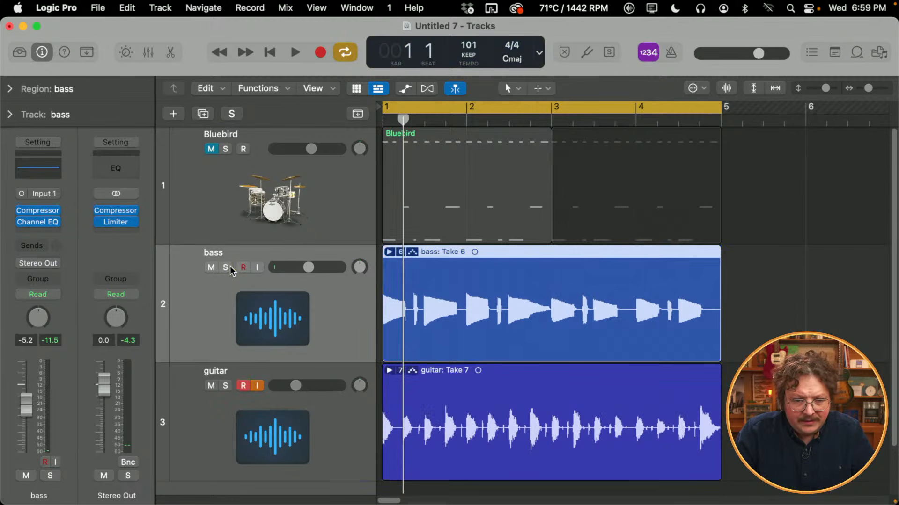
{"action": "left_click", "coordinate": [389, 371]}
{"action": "scroll", "coordinate": [454, 355], "scroll_direction": "down", "scroll_amount": 10}
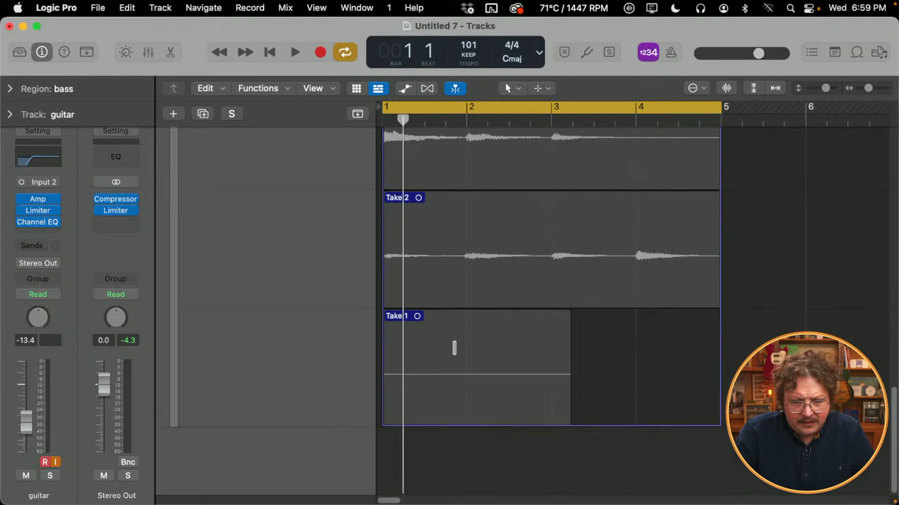
{"action": "scroll", "coordinate": [442, 256], "scroll_direction": "up", "scroll_amount": 3}
{"action": "left_click", "coordinate": [450, 236]}
{"action": "key", "text": "space"}
{"action": "scroll", "coordinate": [440, 253], "scroll_direction": "up", "scroll_amount": 15}
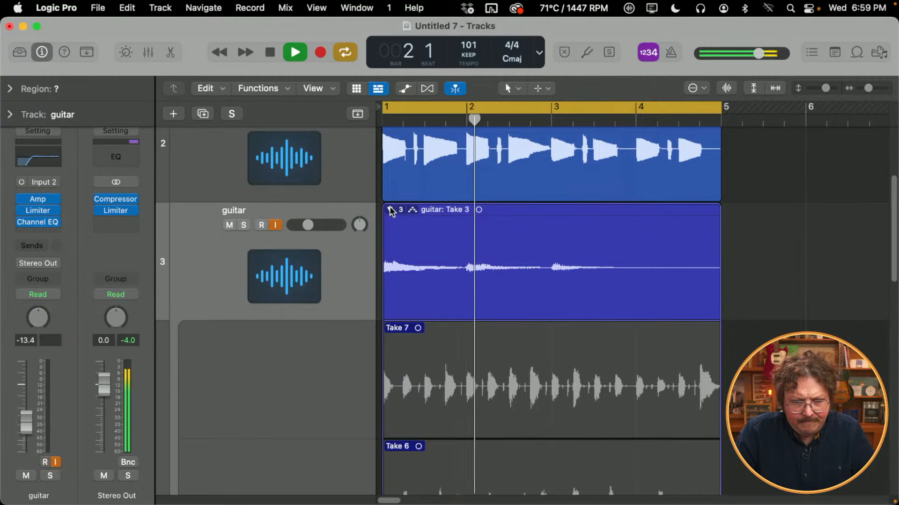
{"action": "left_click", "coordinate": [390, 210]}
{"action": "key", "text": "space"}
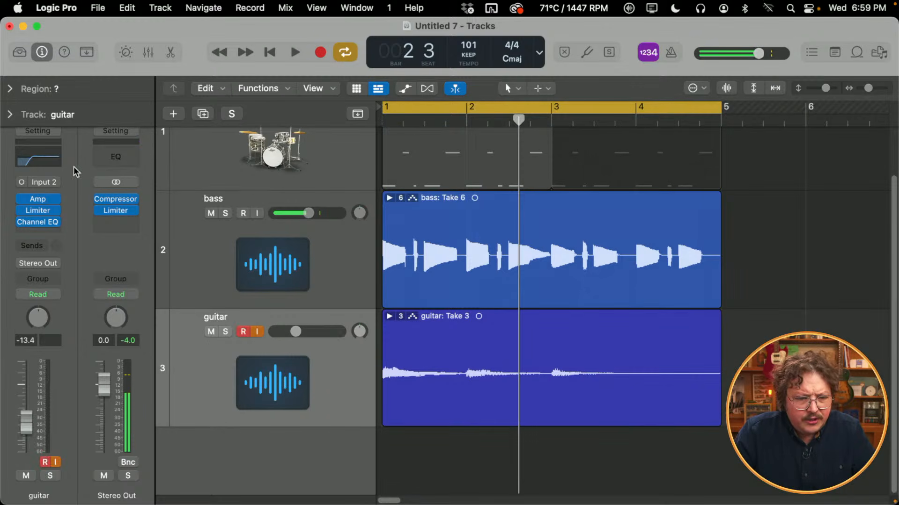
- Solo the guitar, lower its EQ low cut to 52 Hz, and start playback
{"action": "left_click", "coordinate": [49, 158]}
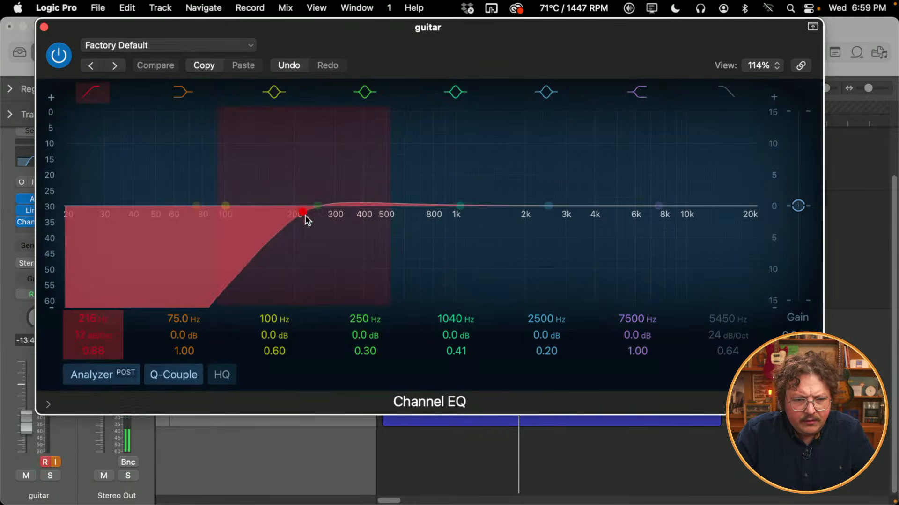
{"action": "key", "text": "s"}
{"action": "left_click_drag", "start_coordinate": [296, 215], "coordinate": [158, 224]}
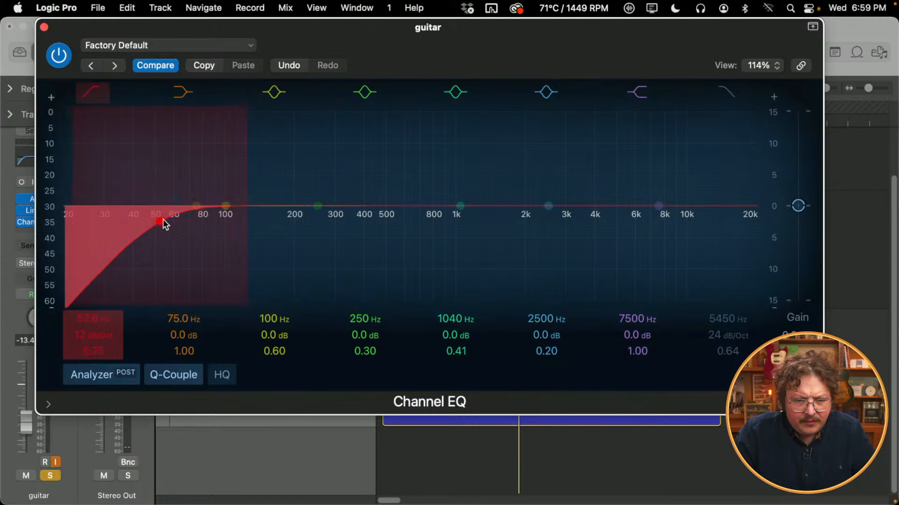
{"action": "key", "text": "space"}
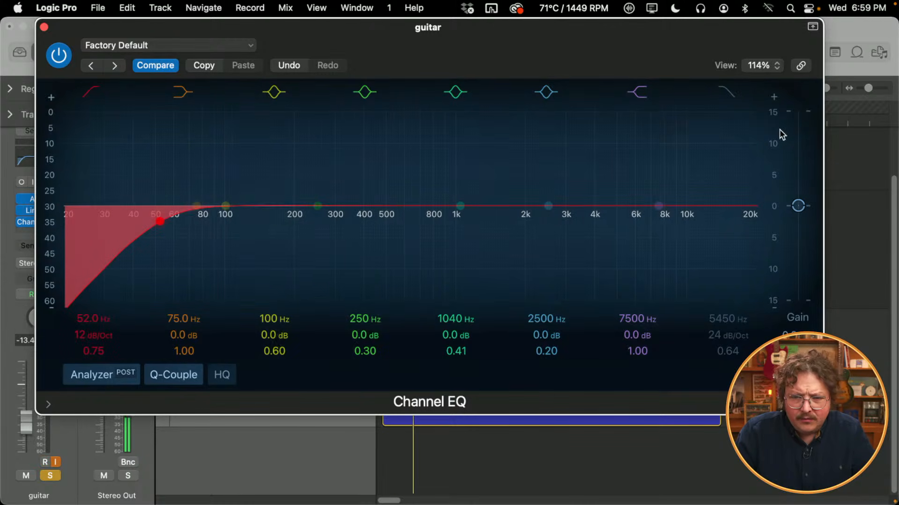
- Try a high cut on the guitar's EQ at about 2360 Hz, switch it off, and close the EQ
{"action": "left_click", "coordinate": [724, 93]}
{"action": "left_click_drag", "start_coordinate": [734, 201], "coordinate": [543, 211]}
{"action": "left_click", "coordinate": [728, 94]}
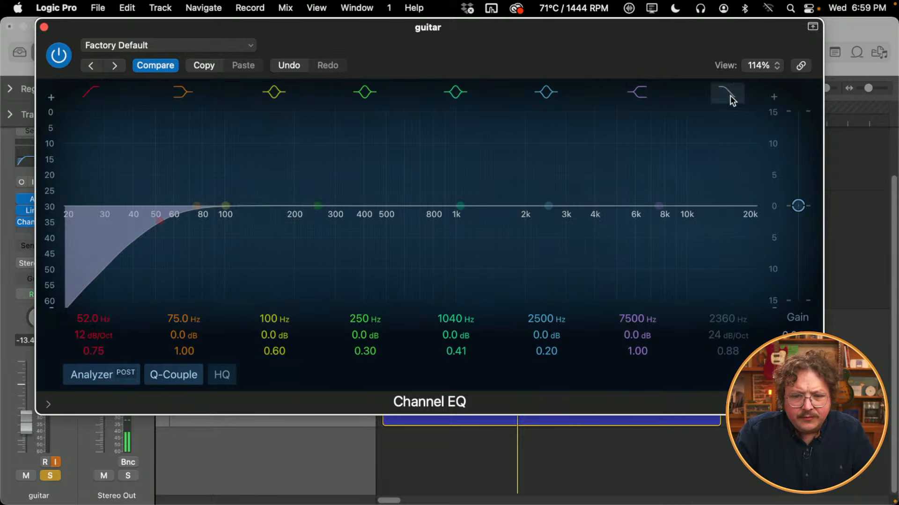
{"action": "left_click", "coordinate": [44, 28]}
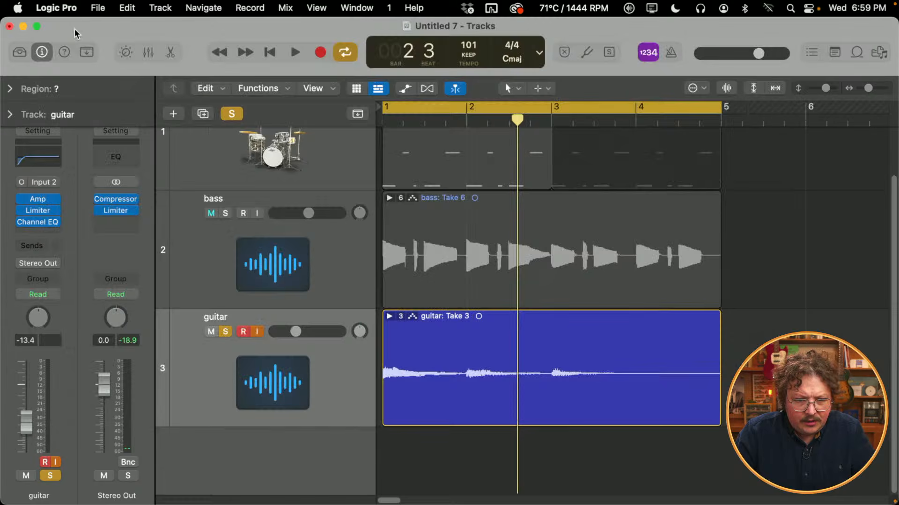
- Solo the bass along with the guitar, raise the guitar EQ's low cut to about 167 Hz, and close the EQ
{"action": "left_click", "coordinate": [224, 214]}
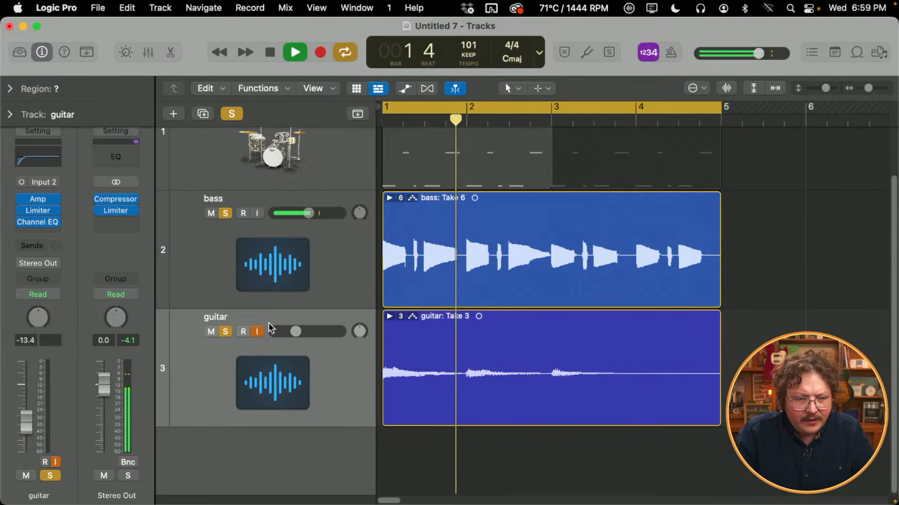
{"action": "left_click", "coordinate": [44, 164]}
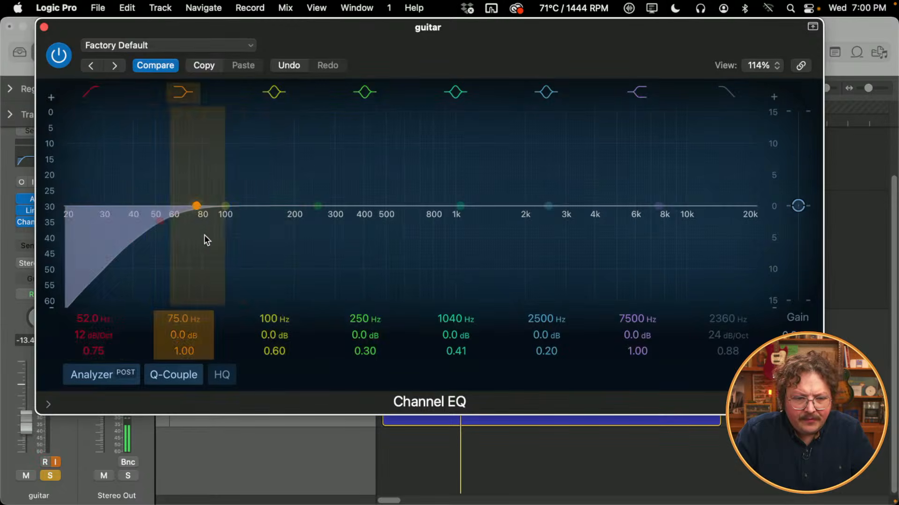
{"action": "left_click_drag", "start_coordinate": [181, 234], "coordinate": [296, 226]}
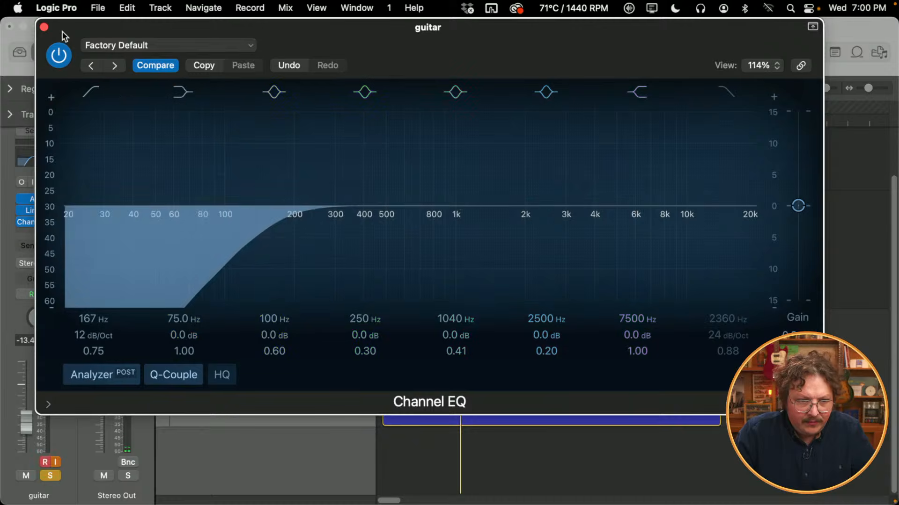
{"action": "left_click", "coordinate": [43, 28]}
- Switch the guitar's take folder back to Take 7, play it with the bass, and collapse the folder
{"action": "left_click", "coordinate": [389, 316]}
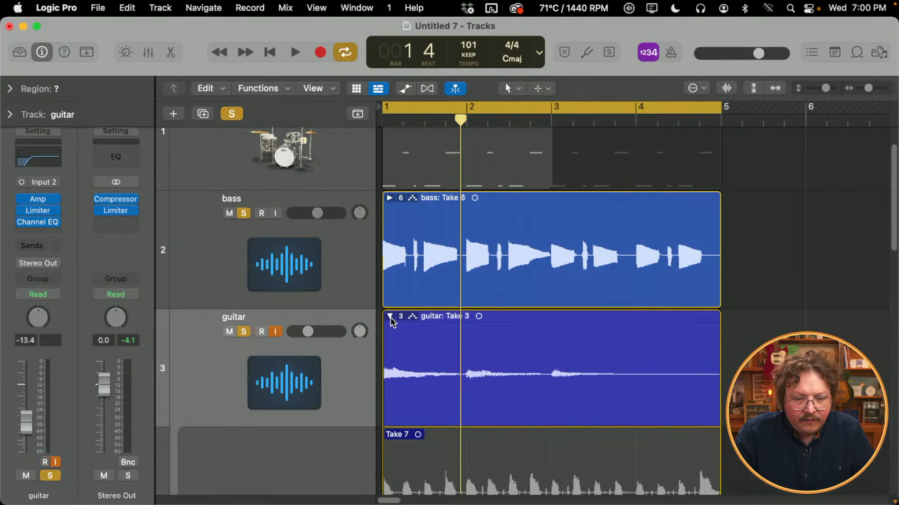
{"action": "scroll", "coordinate": [506, 415], "scroll_direction": "down", "scroll_amount": 3}
{"action": "left_click", "coordinate": [527, 384]}
{"action": "key", "text": "space"}
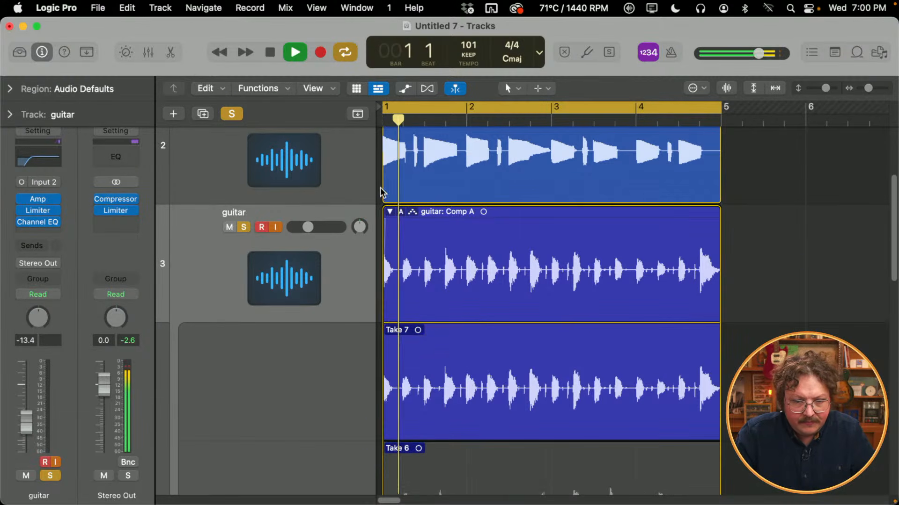
{"action": "left_click", "coordinate": [389, 212]}
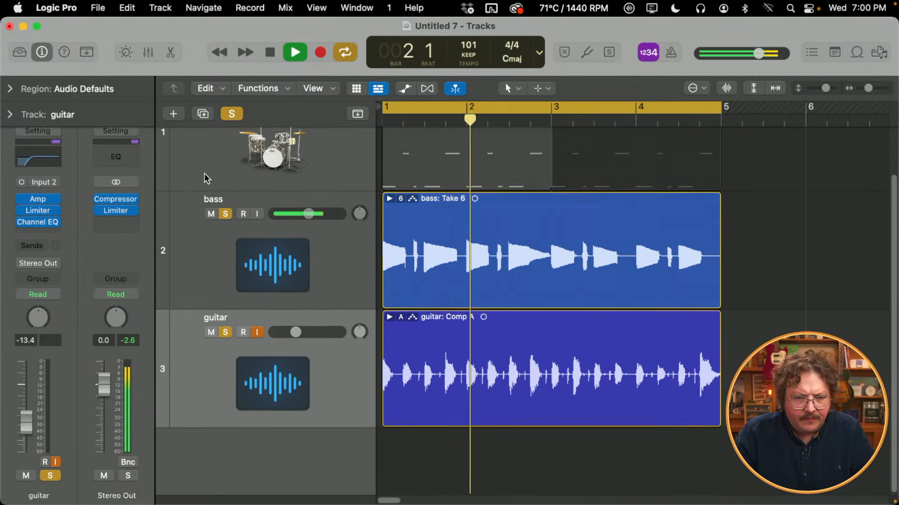
{"action": "scroll", "coordinate": [234, 280], "scroll_direction": "up", "scroll_amount": 2}
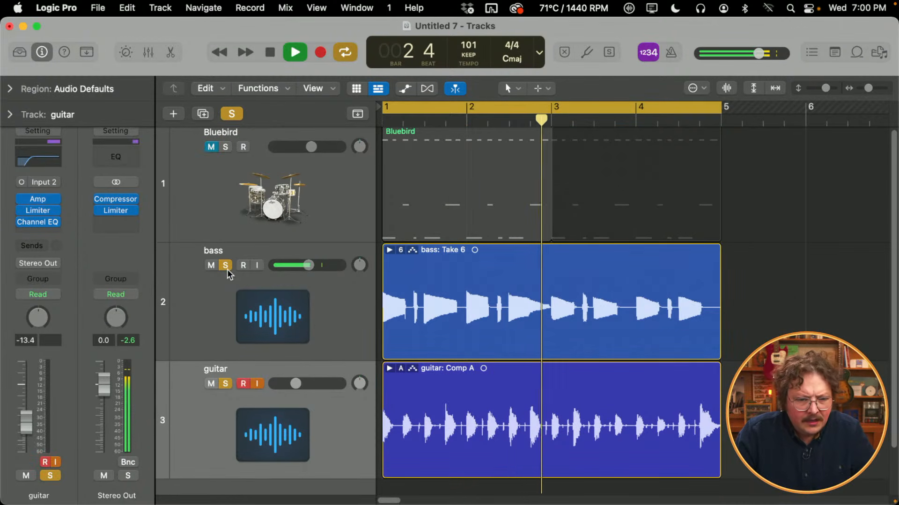
- Stop playback and unsolo both the bass and guitar tracks
{"action": "key", "text": "space"}
{"action": "left_click", "coordinate": [225, 266]}
{"action": "left_click", "coordinate": [225, 384]}
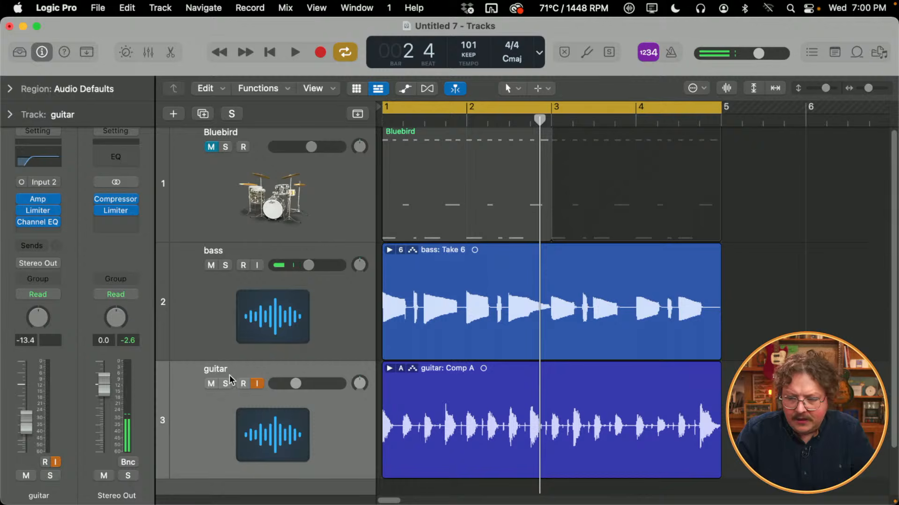
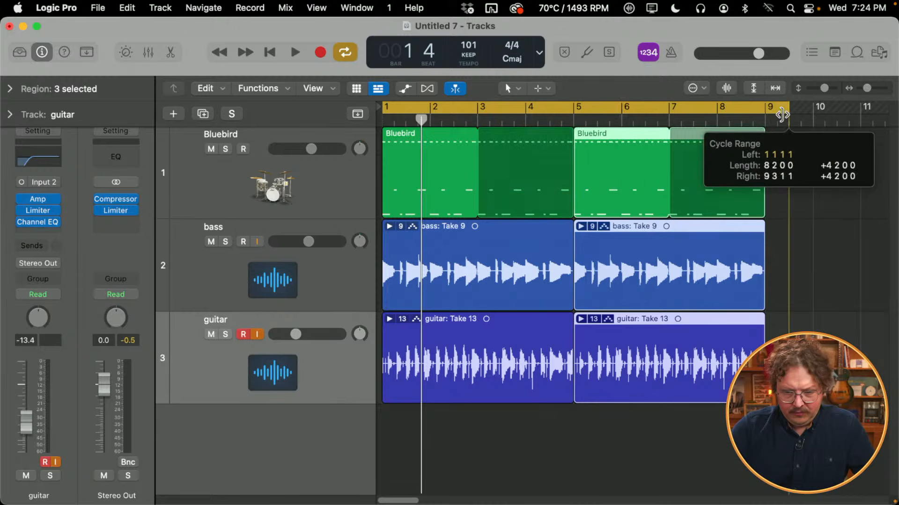
- Add one new software instrument track with an empty channel strip below the guitar track
{"action": "left_click", "coordinate": [170, 113]}
{"action": "left_click", "coordinate": [329, 137]}
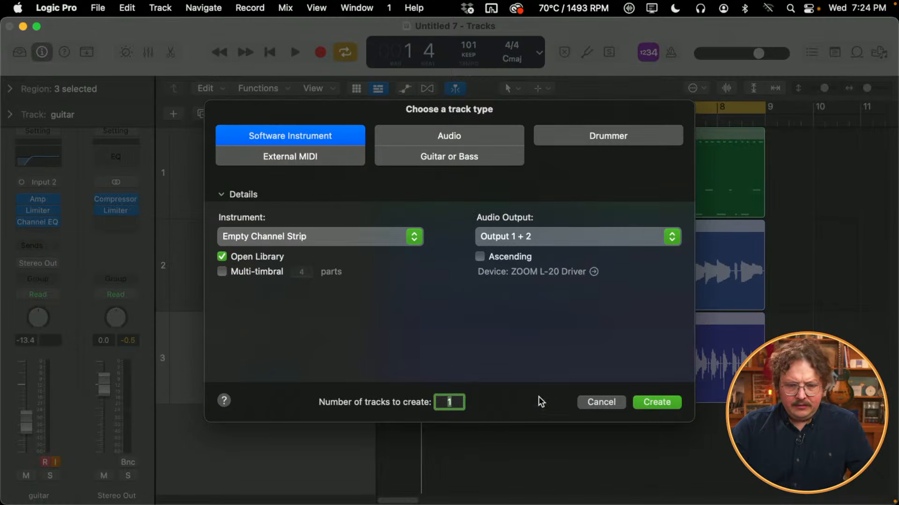
{"action": "left_click", "coordinate": [649, 404]}
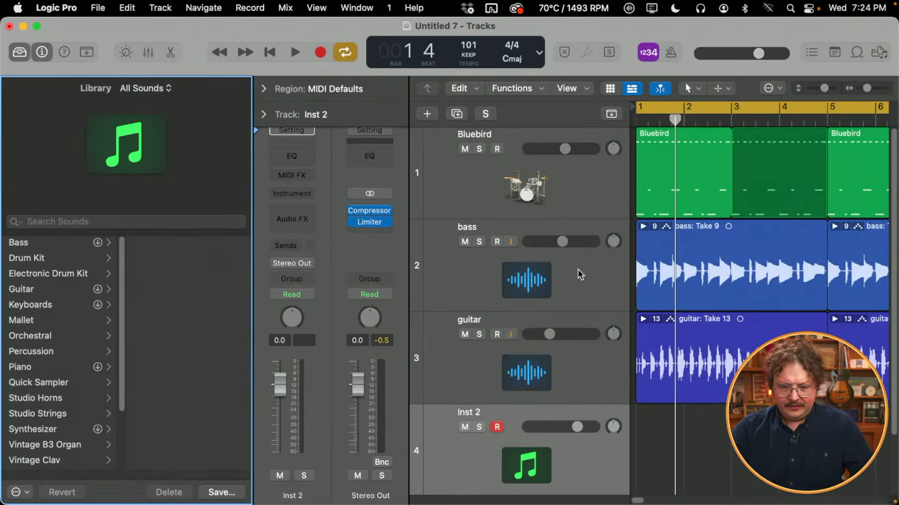
- Narrow the Library and load the Deluxe Modern patch from Vintage Electric Piano onto the new track
{"action": "scroll", "coordinate": [605, 303], "scroll_direction": "down", "scroll_amount": 1}
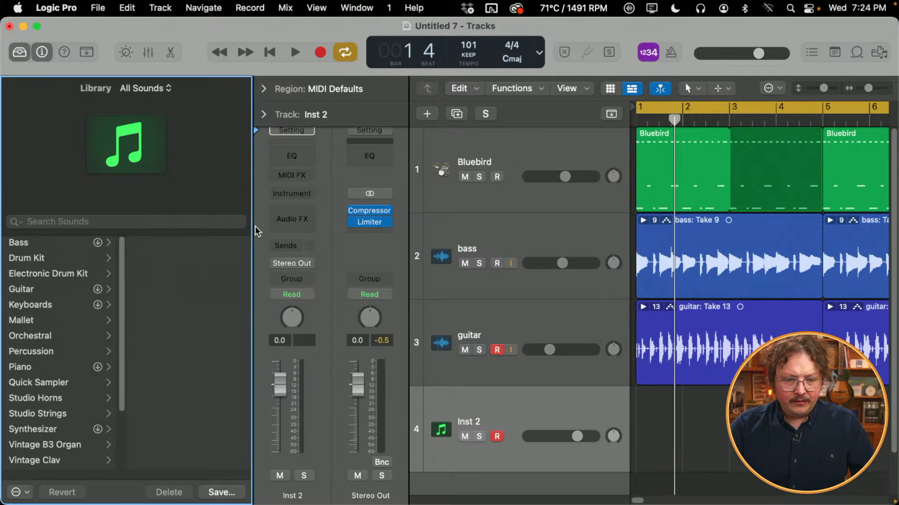
{"action": "left_click_drag", "start_coordinate": [251, 230], "coordinate": [166, 238]}
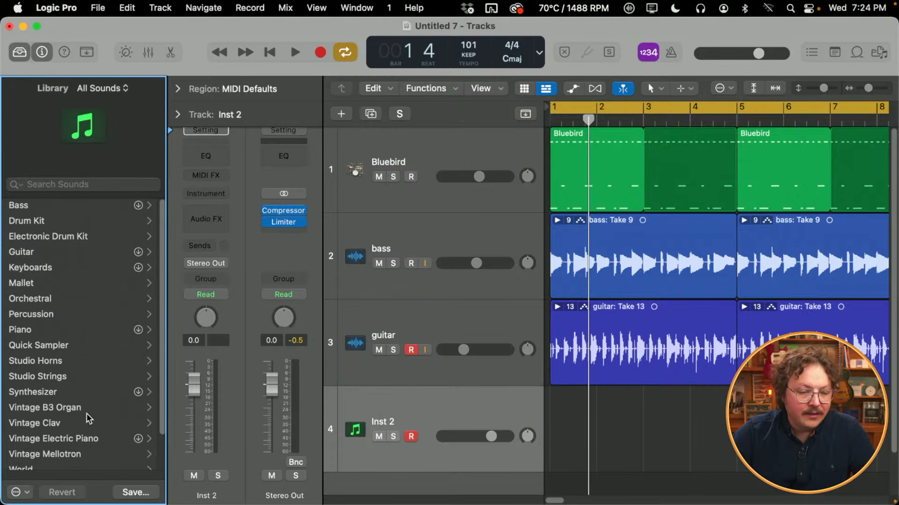
{"action": "left_click", "coordinate": [70, 438]}
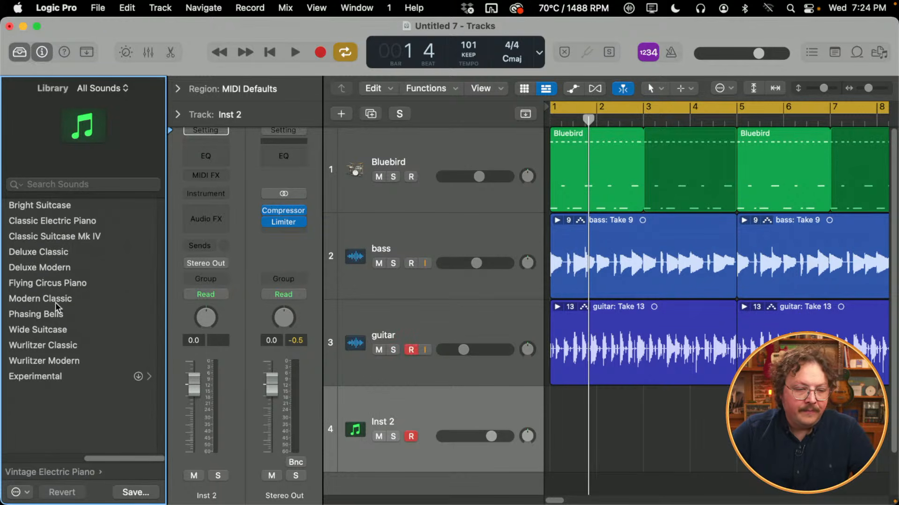
{"action": "left_click", "coordinate": [72, 269]}
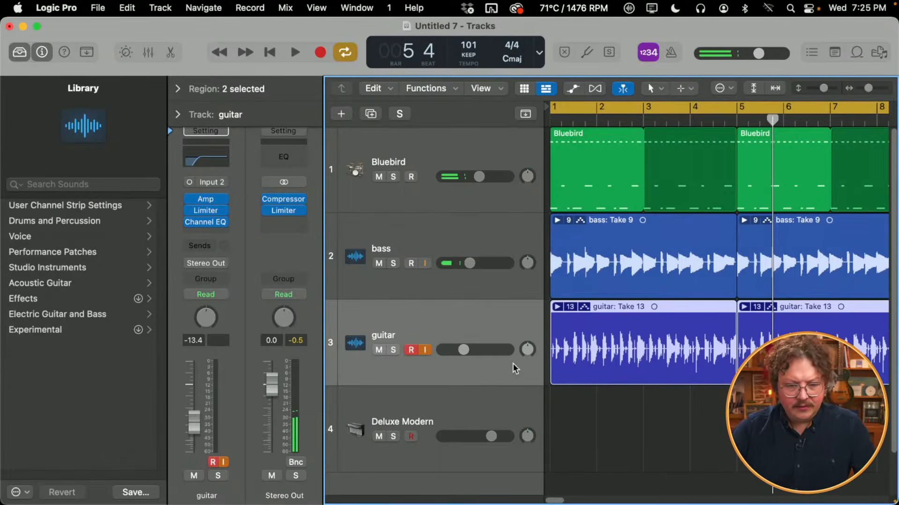
- During playback, nudge up the reverb level on the guitar's amp, close it, and lower the guitar track's volume to -16.0 dB
{"action": "left_click", "coordinate": [202, 199]}
{"action": "key", "text": "space"}
{"action": "left_click_drag", "start_coordinate": [394, 282], "coordinate": [395, 274]}
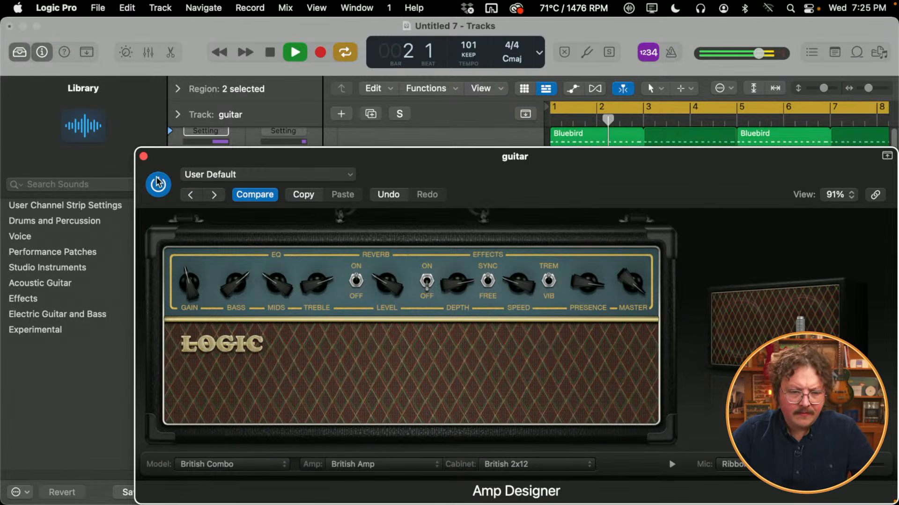
{"action": "left_click", "coordinate": [143, 156]}
{"action": "left_click_drag", "start_coordinate": [468, 350], "coordinate": [459, 350]}
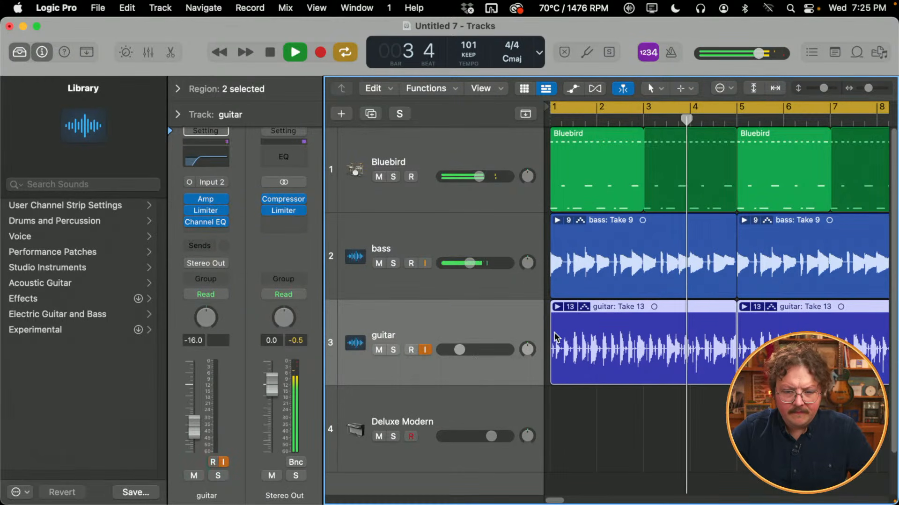
- Stop playback, disarm the guitar track, and record a four-bar chord part on the Deluxe Modern track
{"action": "left_click", "coordinate": [503, 398]}
{"action": "key", "text": "space"}
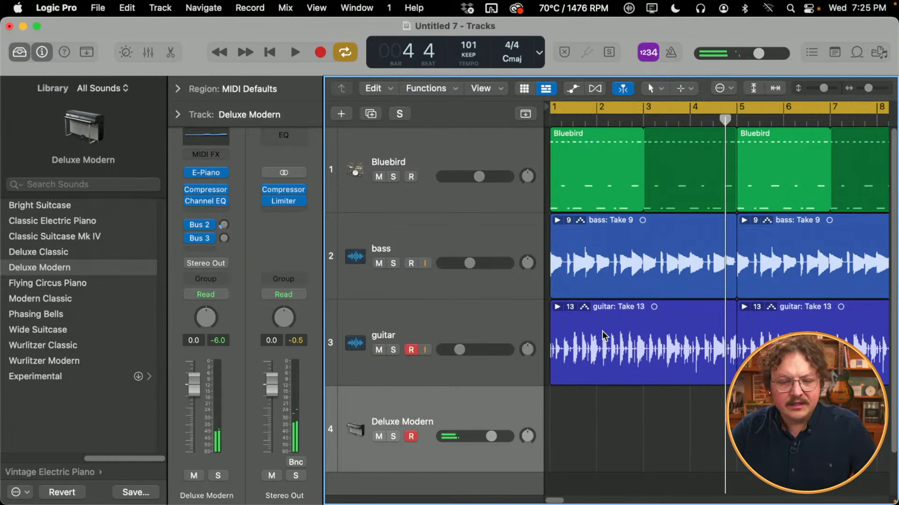
{"action": "left_click", "coordinate": [411, 349]}
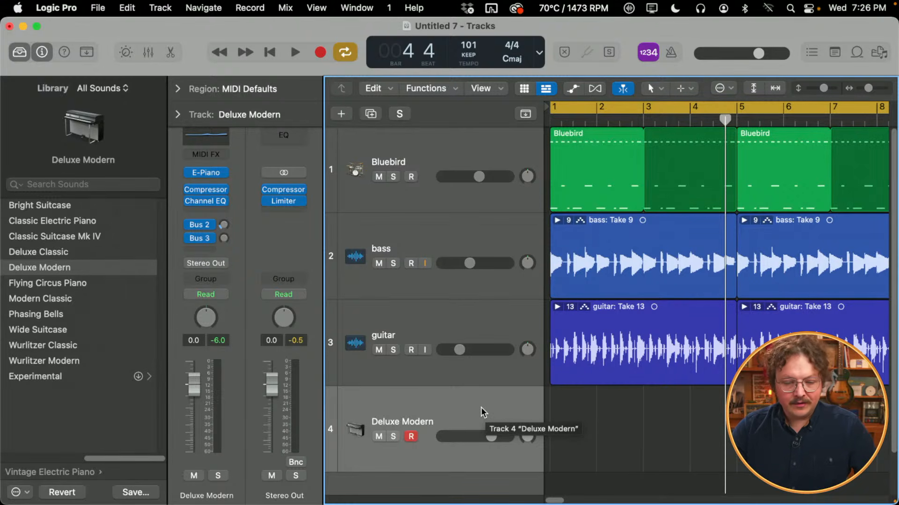
{"action": "key", "text": "r"}
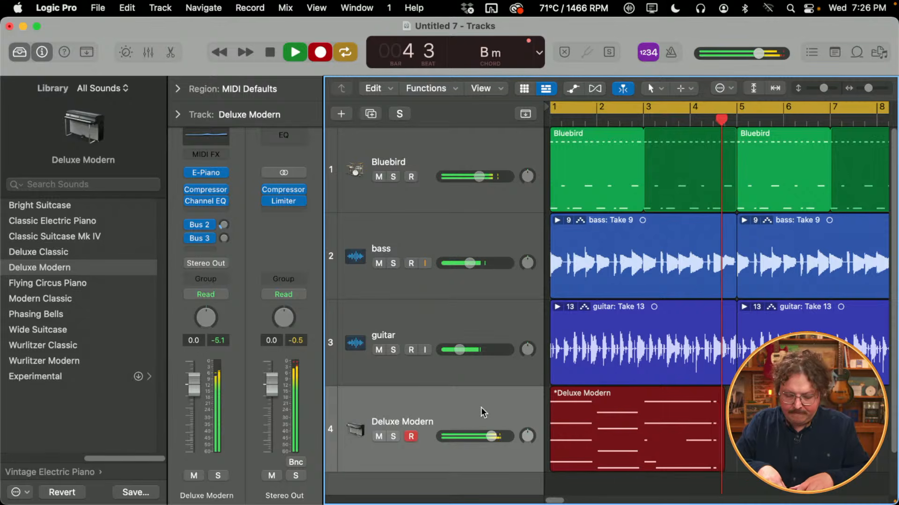
{"action": "key", "text": "space"}
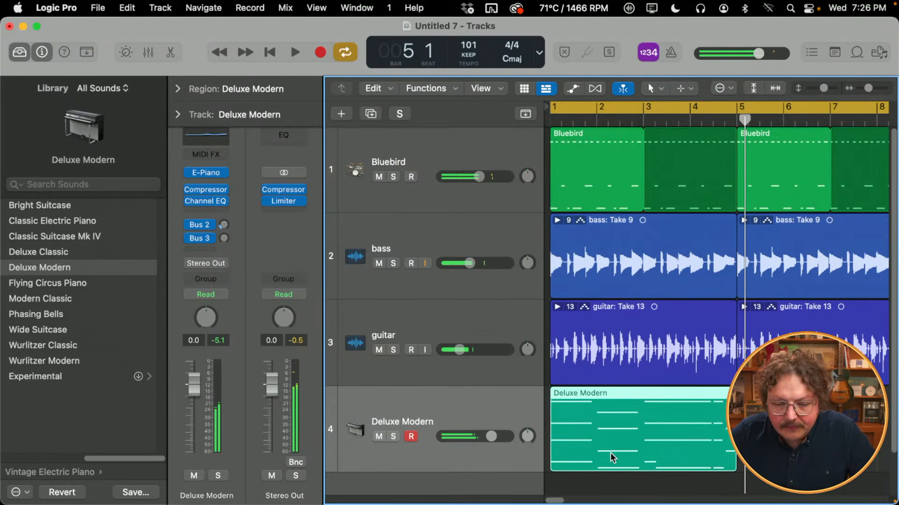
- Open the recorded Deluxe Modern region in the Piano Roll with the Library hidden, and select all its notes
{"action": "double_click", "coordinate": [640, 442]}
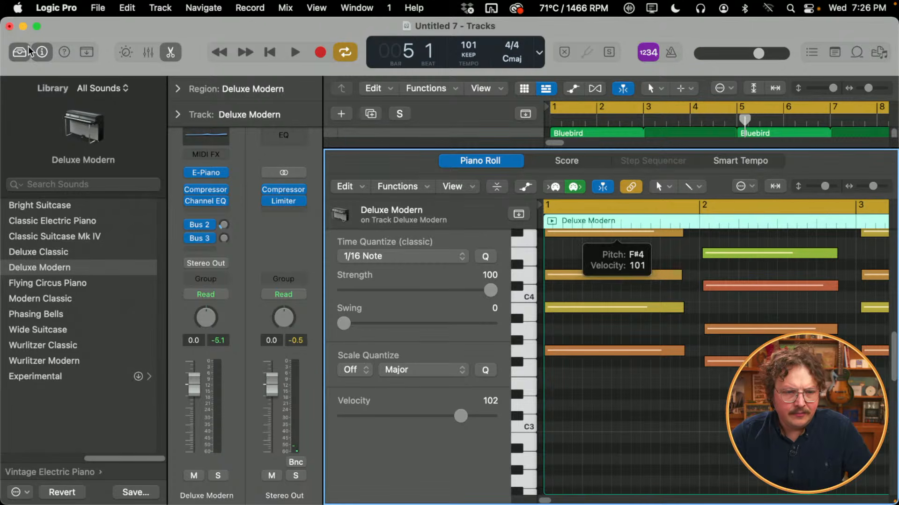
{"action": "key", "text": "y"}
{"action": "scroll", "coordinate": [536, 388], "scroll_direction": "up", "scroll_amount": 2}
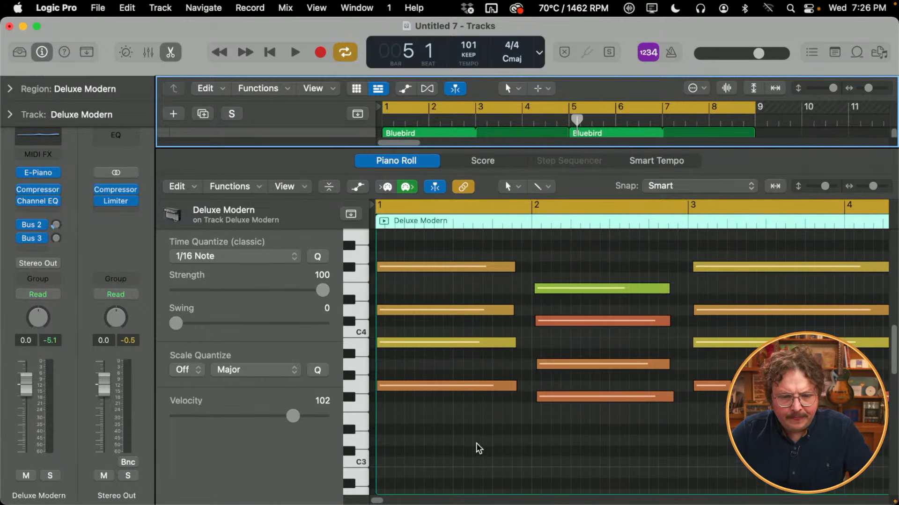
{"action": "scroll", "coordinate": [520, 439], "scroll_direction": "down", "scroll_amount": 3}
{"action": "scroll", "coordinate": [519, 441], "scroll_direction": "down", "scroll_amount": 2}
{"action": "left_click_drag", "start_coordinate": [693, 441], "coordinate": [411, 234]}
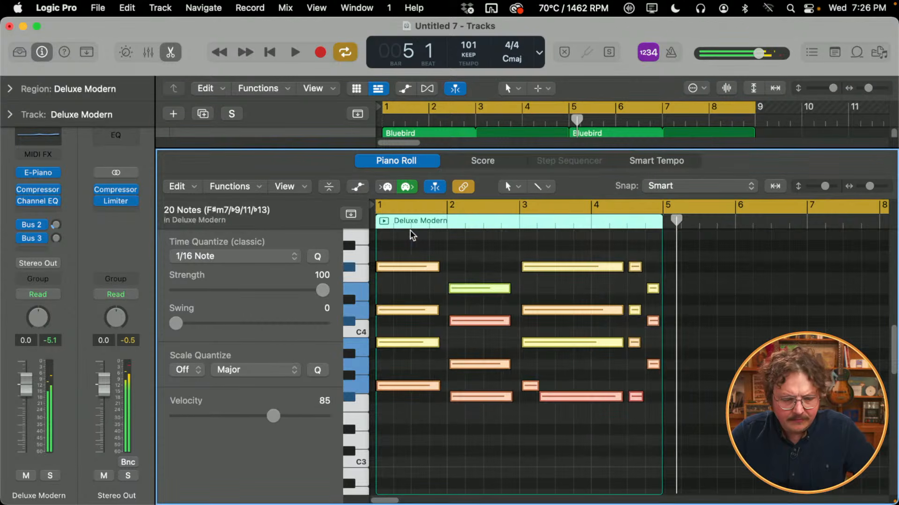
- Delete the stray short note at bar 3, extend the low note below back to the bar's start, and play the region
{"action": "left_click", "coordinate": [543, 454]}
{"action": "left_click", "coordinate": [526, 387]}
{"action": "left_click_drag", "start_coordinate": [539, 397], "coordinate": [522, 403]}
{"action": "key", "text": "Return"}
{"action": "key", "text": "space"}
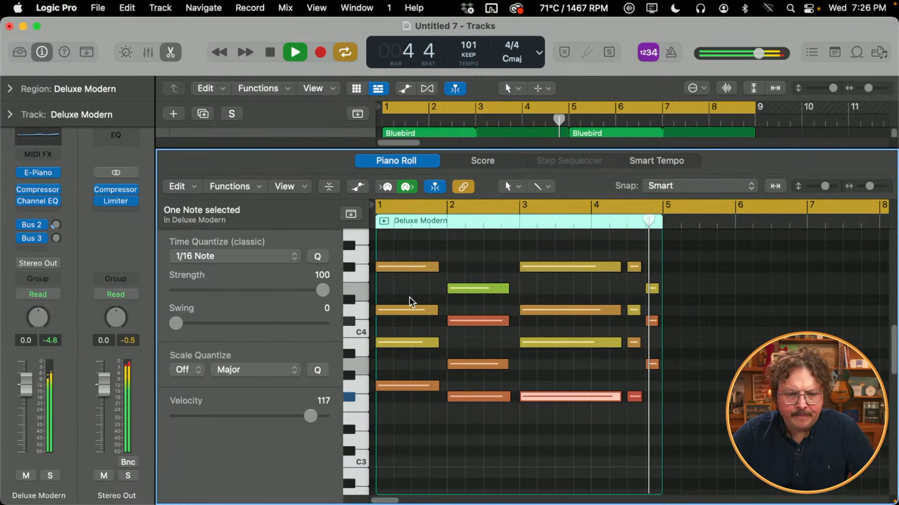
{"action": "key", "text": "space"}
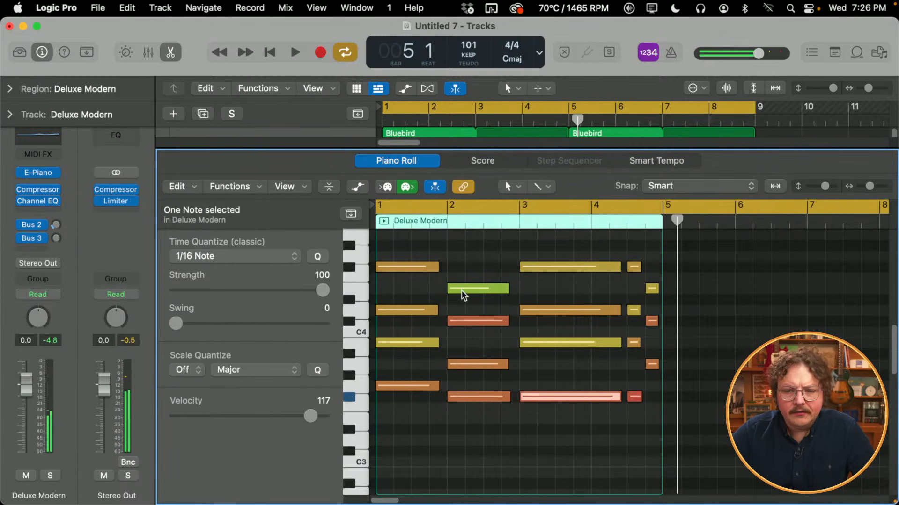
- Close the Piano Roll, loop the Deluxe Modern region to bar 9, and bring its volume up from silence to -13.2 dB during playback
{"action": "key", "text": "e"}
{"action": "left_click_drag", "start_coordinate": [570, 396], "coordinate": [754, 396]}
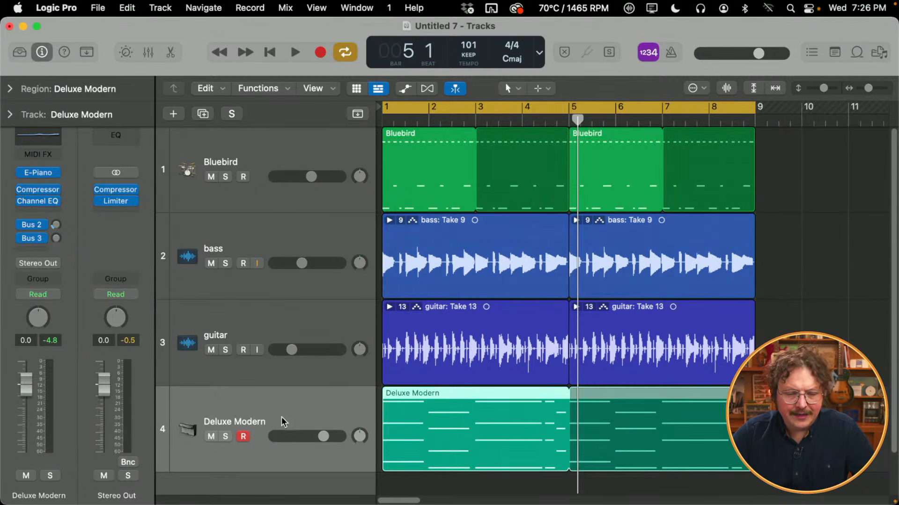
{"action": "left_click_drag", "start_coordinate": [333, 431], "coordinate": [223, 436]}
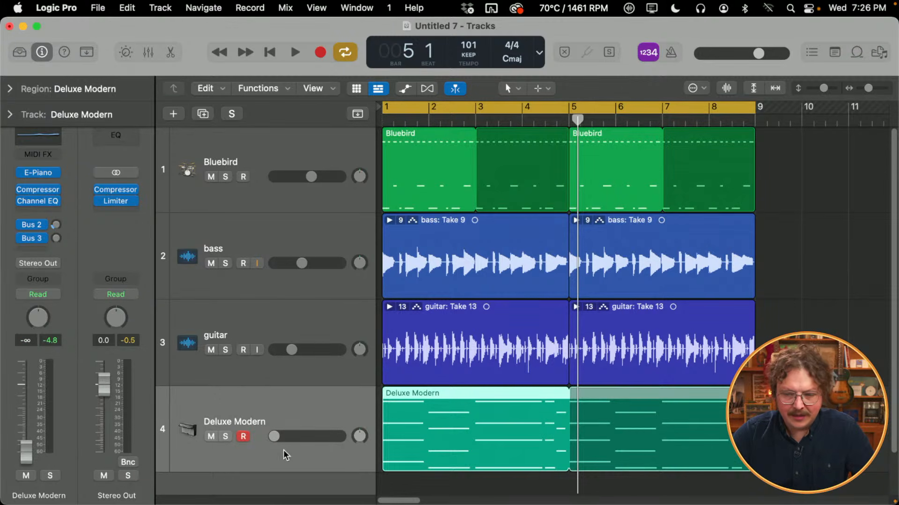
{"action": "key", "text": "space"}
{"action": "left_click_drag", "start_coordinate": [274, 439], "coordinate": [295, 437]}
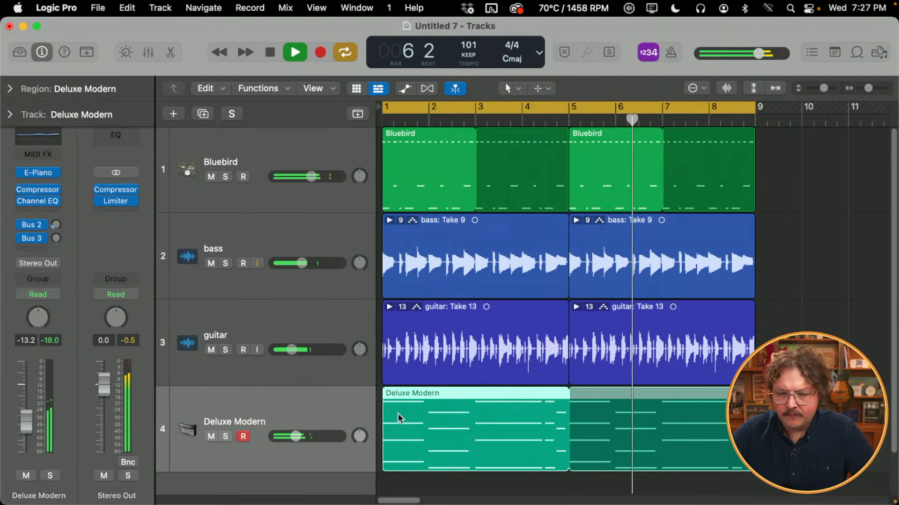
{"action": "key", "text": "space"}
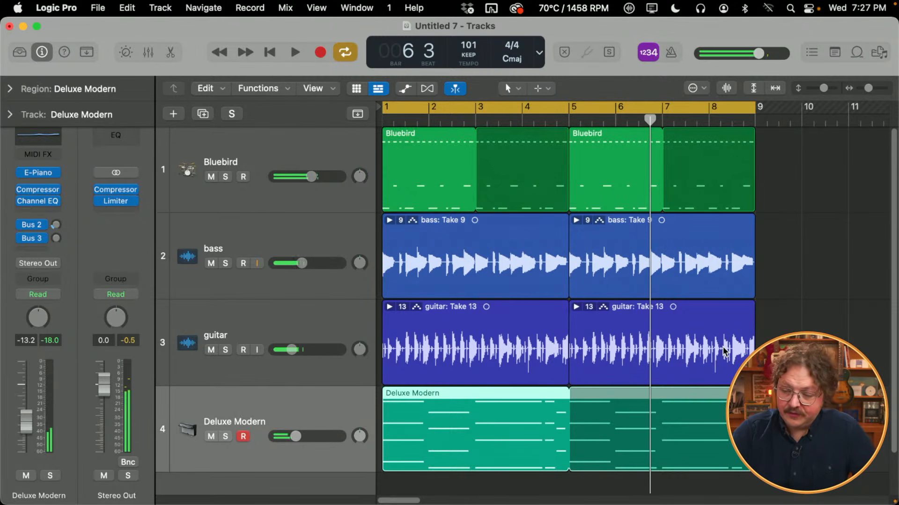
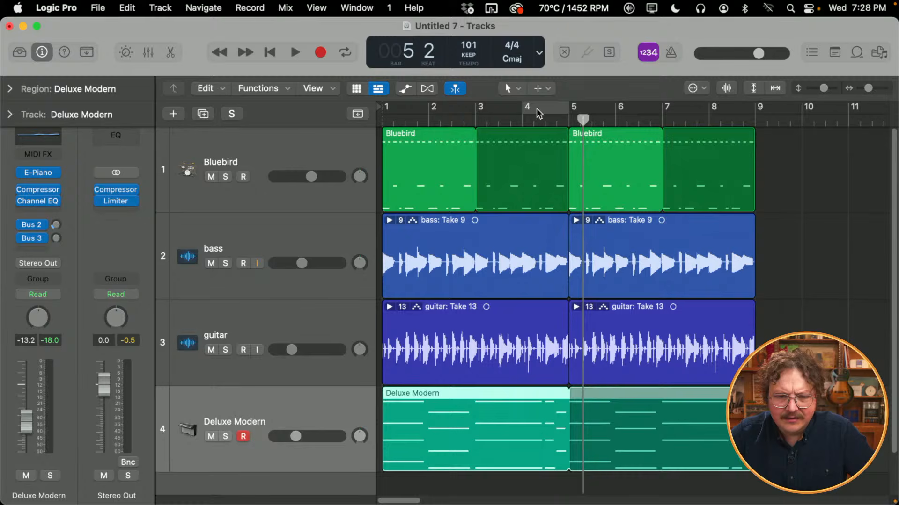
- Play the arrangement from bar 3 through bar 5 to check how the electric piano sits with the other tracks
{"action": "left_click", "coordinate": [475, 119]}
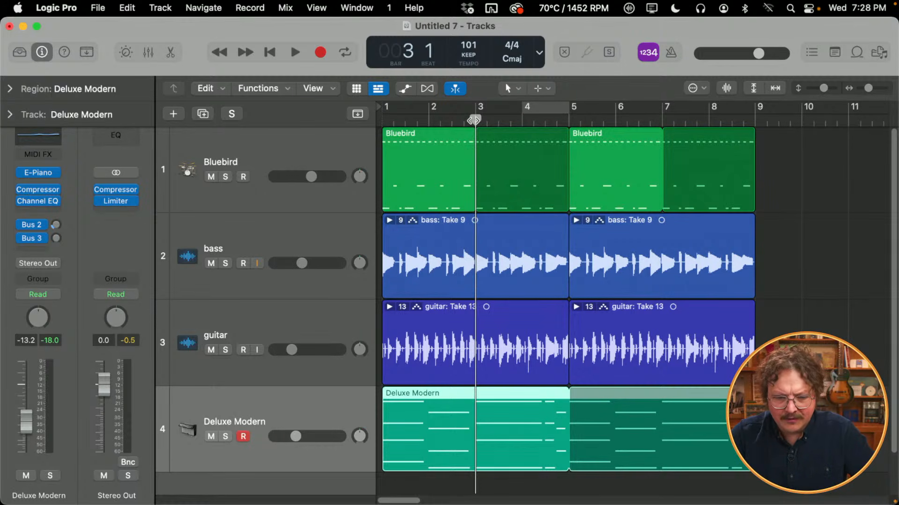
{"action": "key", "text": "space"}
{"action": "key", "text": "super+Right"}
{"action": "key", "text": "super+Right"}
{"action": "key", "text": "super+Right"}
{"action": "key", "text": "super+Right"}
{"action": "key", "text": "super+Right"}
{"action": "key", "text": "super+Left"}
{"action": "key", "text": "super+Left"}
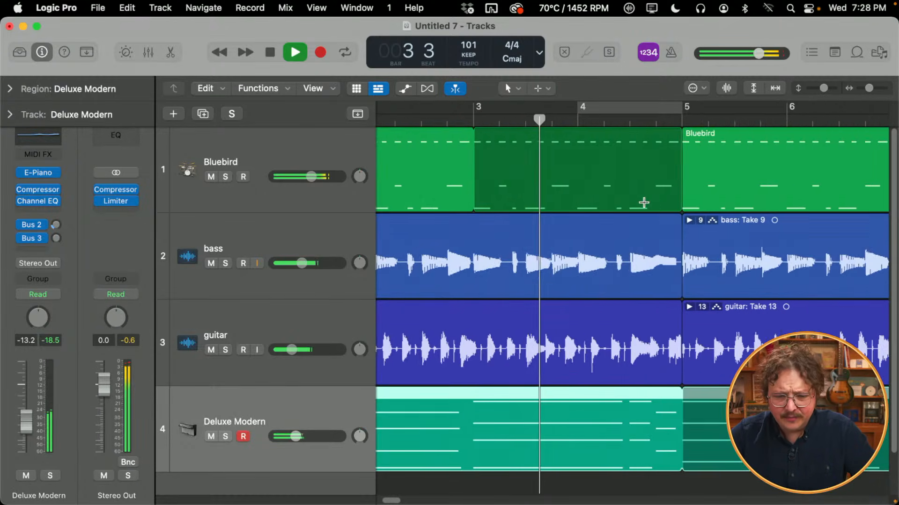
{"action": "key", "text": "super+Left"}
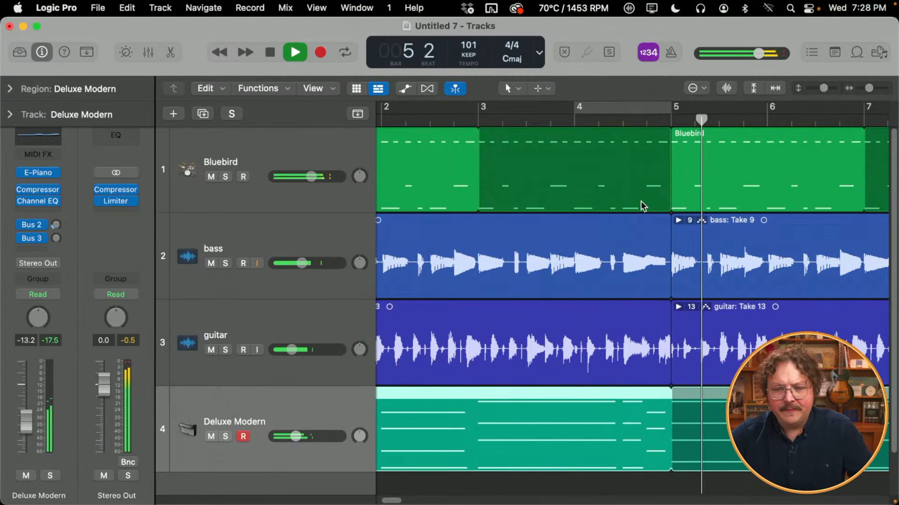
- Replay the end of bar 4, cycling the span from its last beat to bar 5 to check the final chord
{"action": "key", "text": "space"}
{"action": "left_click", "coordinate": [650, 117]}
{"action": "key", "text": "space"}
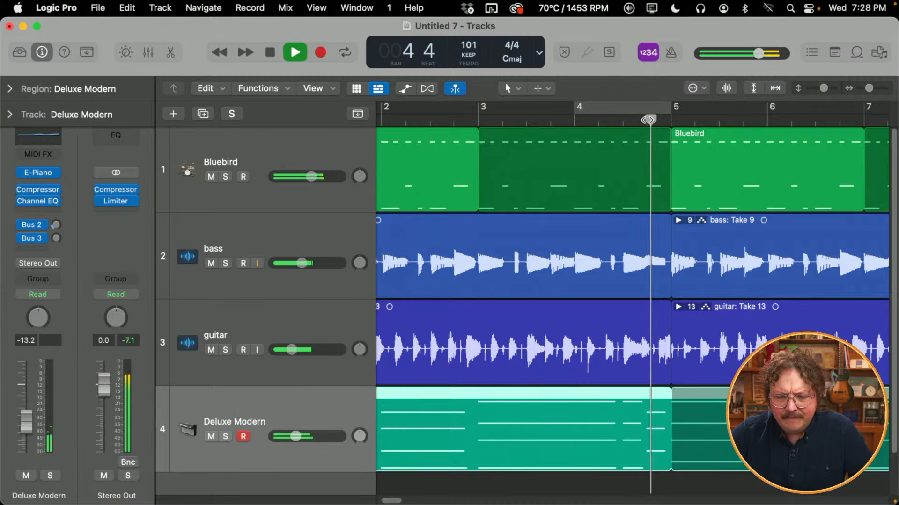
{"action": "key", "text": "space"}
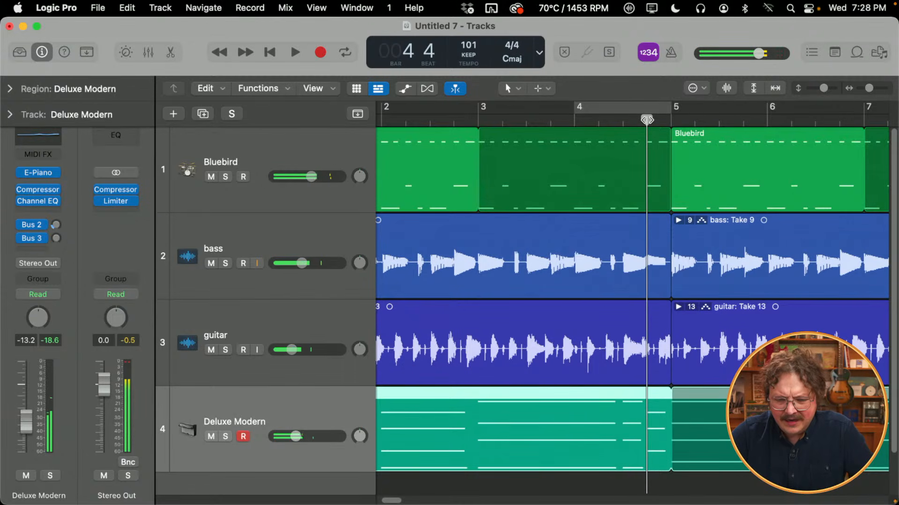
{"action": "mouse_move", "coordinate": [651, 105]}
{"action": "left_mouse_down"}
{"action": "mouse_move", "coordinate": [671, 108]}
{"action": "mouse_move", "coordinate": [584, 108]}
{"action": "mouse_move", "coordinate": [646, 111]}
{"action": "left_mouse_up"}
{"action": "key", "text": "space"}
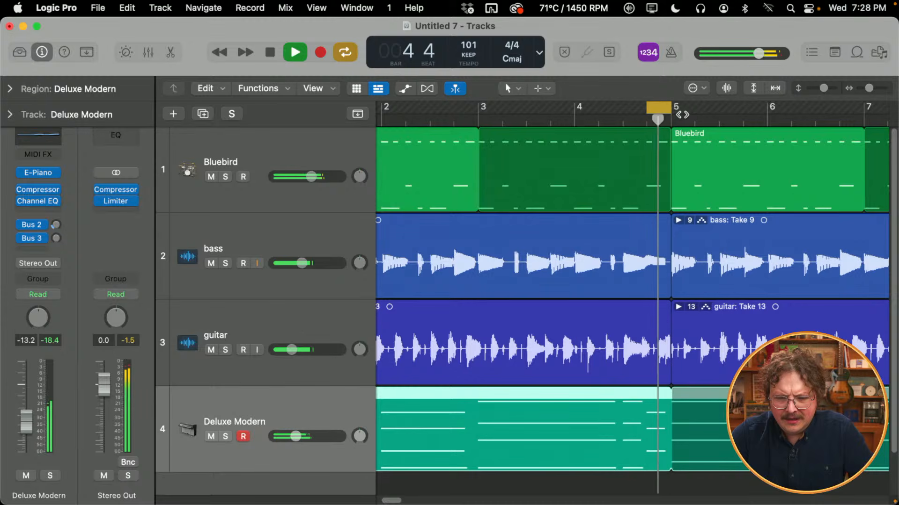
{"action": "key", "text": "space"}
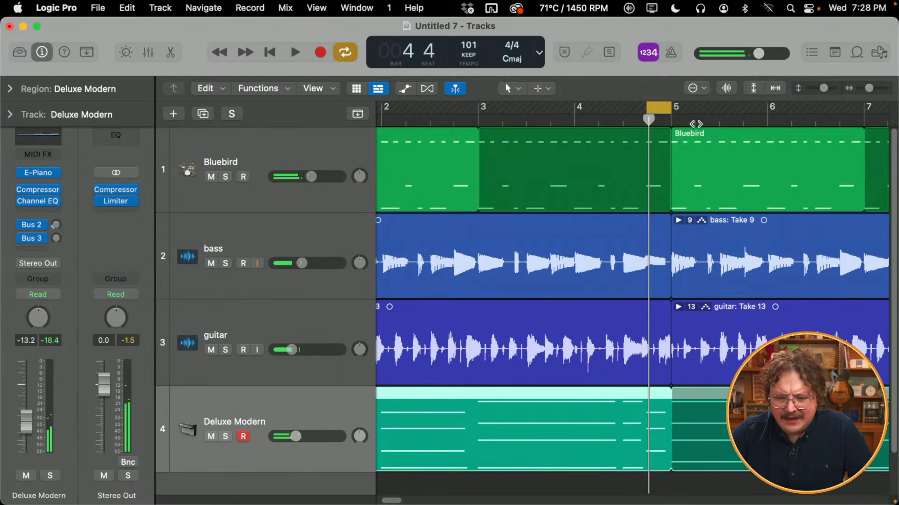
- Extend the cycle range back to bar 4, turn cycling off, and play from bar 4 into bar 5
{"action": "left_click_drag", "start_coordinate": [649, 106], "coordinate": [579, 121]}
{"action": "key", "text": "c"}
{"action": "left_click", "coordinate": [574, 122]}
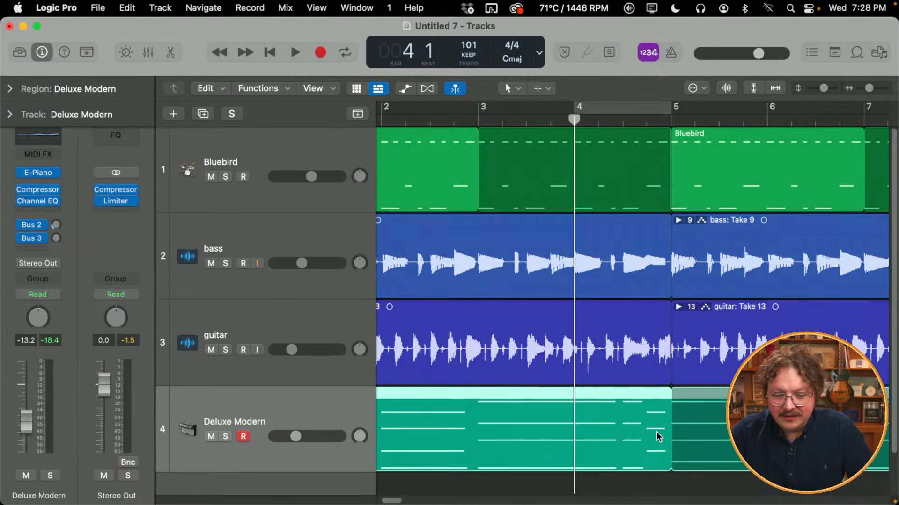
{"action": "key", "text": "space"}
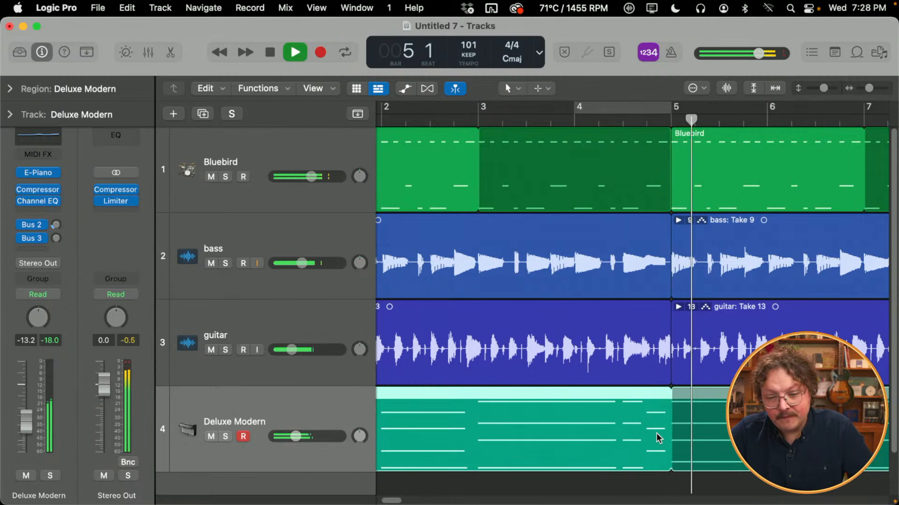
{"action": "key", "text": "space"}
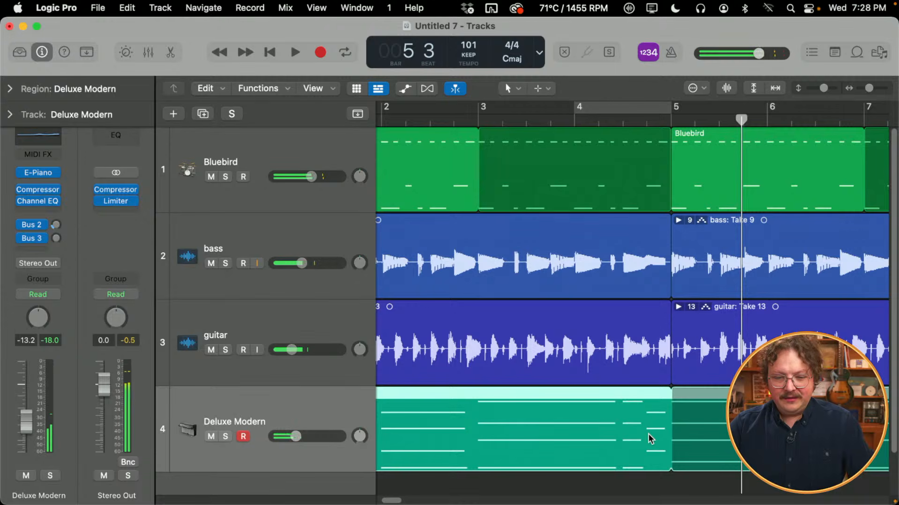
{"action": "scroll", "coordinate": [610, 320], "scroll_direction": "left", "scroll_amount": 3}
{"action": "scroll", "coordinate": [588, 368], "scroll_direction": "left", "scroll_amount": 2}
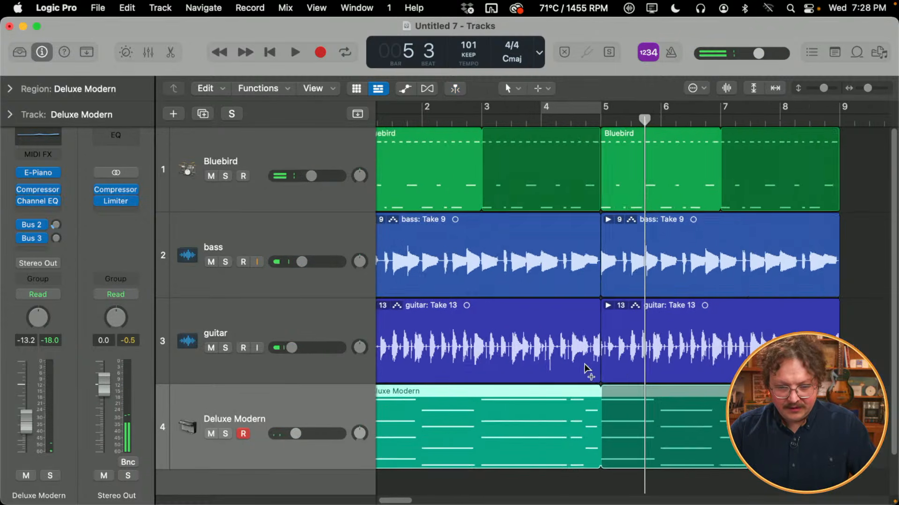
{"action": "scroll", "coordinate": [588, 370], "scroll_direction": "down", "scroll_amount": 3}
{"action": "scroll", "coordinate": [587, 456], "scroll_direction": "left", "scroll_amount": 1}
{"action": "scroll", "coordinate": [584, 453], "scroll_direction": "down", "scroll_amount": 1}
{"action": "scroll", "coordinate": [584, 453], "scroll_direction": "down", "scroll_amount": 2}
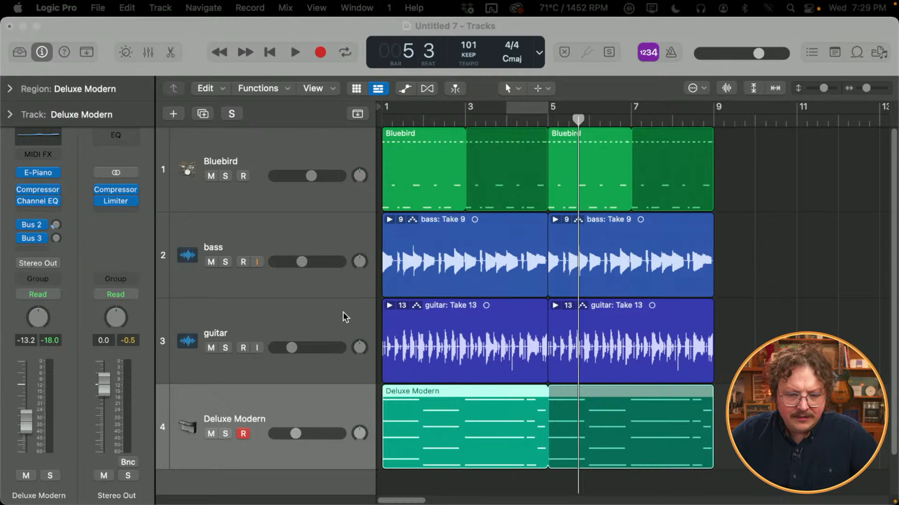
- Solo the guitar and Deluxe Modern tracks and, during playback, pan the guitar to +27 and Deluxe Modern to -30
{"action": "left_click", "coordinate": [340, 340]}
{"action": "left_click", "coordinate": [225, 348]}
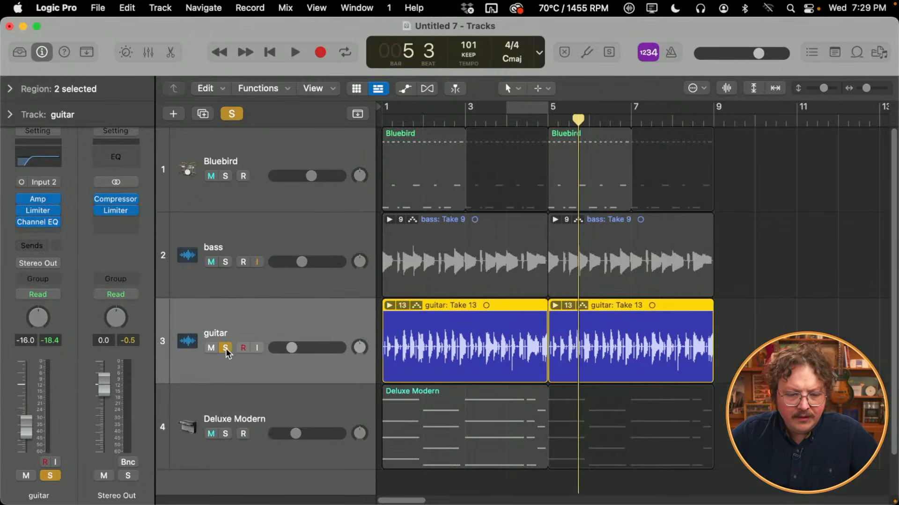
{"action": "left_click", "coordinate": [226, 431]}
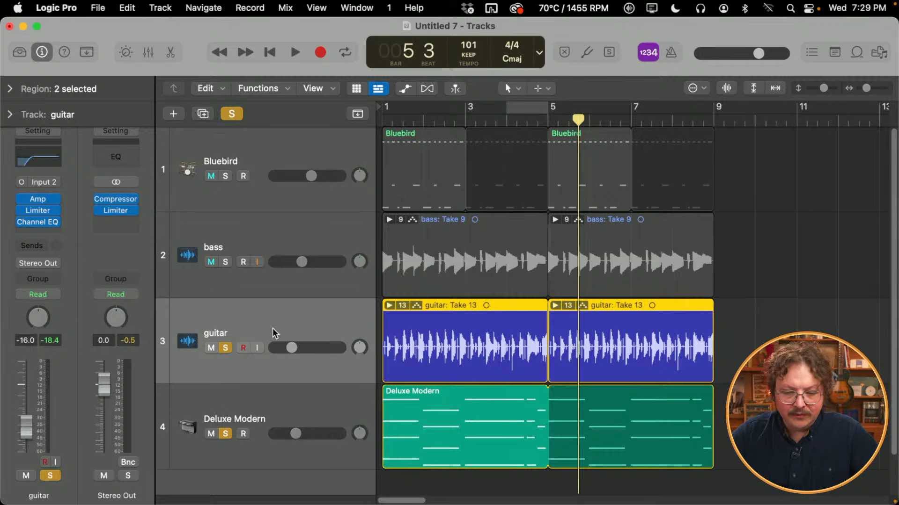
{"action": "key", "text": "space"}
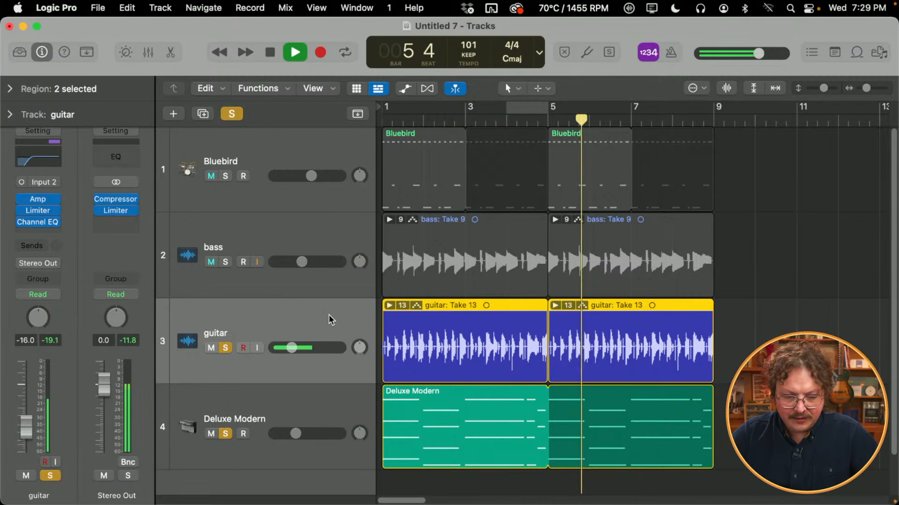
{"action": "key", "text": "c"}
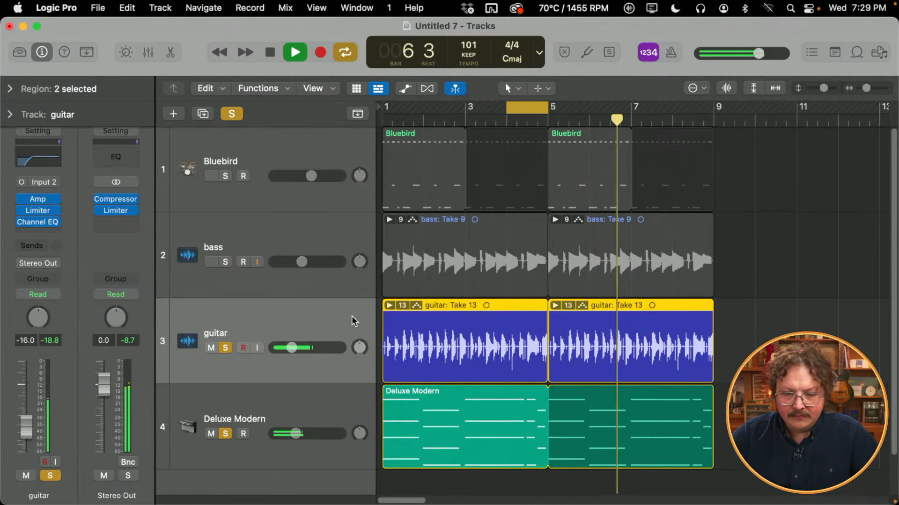
{"action": "left_click_drag", "start_coordinate": [357, 347], "coordinate": [358, 335]}
{"action": "left_click_drag", "start_coordinate": [359, 433], "coordinate": [364, 452]}
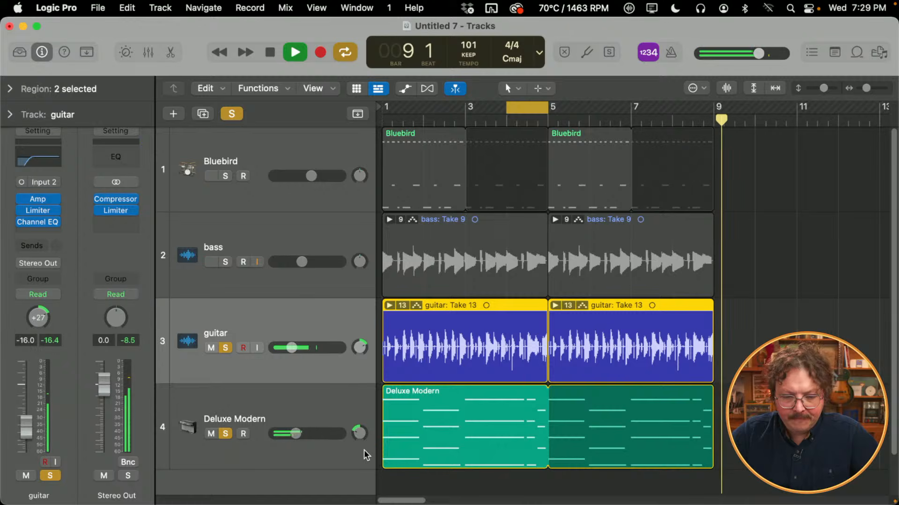
- Stop playback and set the cycle range to span bars 1 to 9
{"action": "key", "text": "space"}
{"action": "key", "text": "c"}
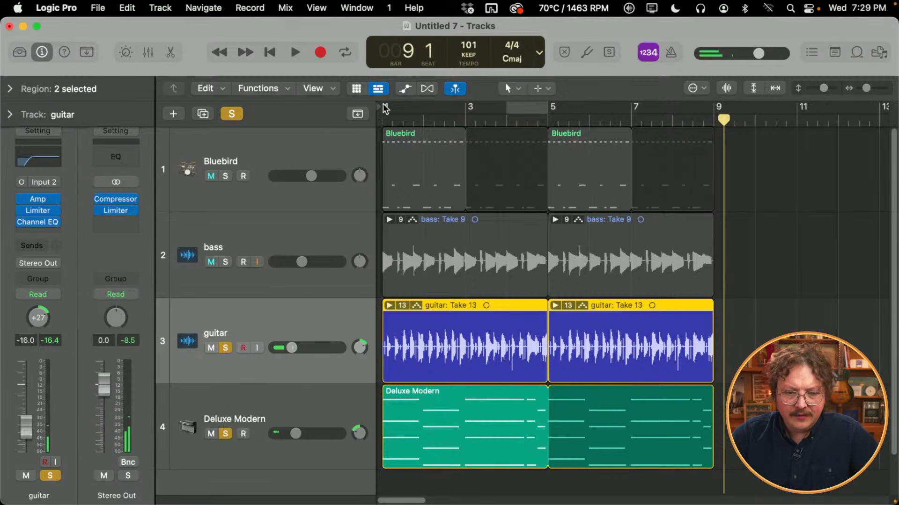
{"action": "left_click_drag", "start_coordinate": [385, 108], "coordinate": [702, 124]}
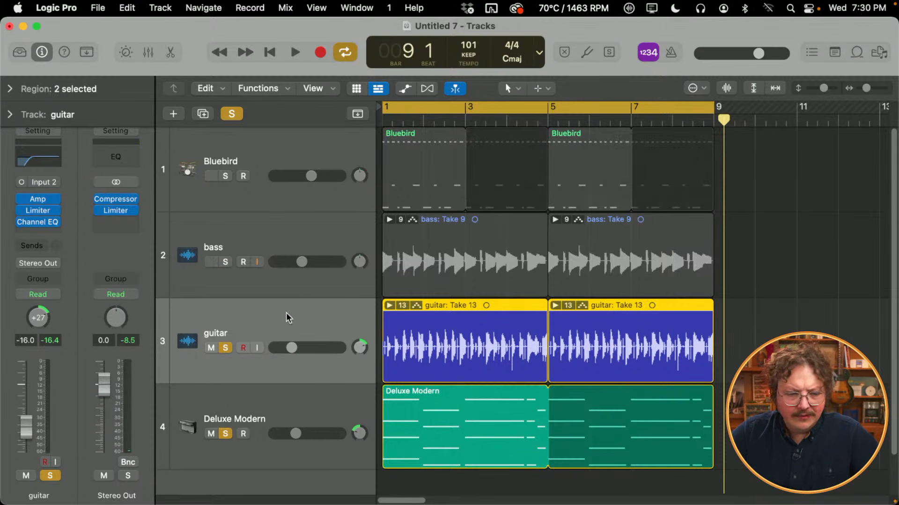
- Insert a Channel EQ on the Stereo Out and shrink its window to a 73% view
{"action": "left_click", "coordinate": [119, 155]}
{"action": "left_click_drag", "start_coordinate": [544, 124], "coordinate": [477, 54]}
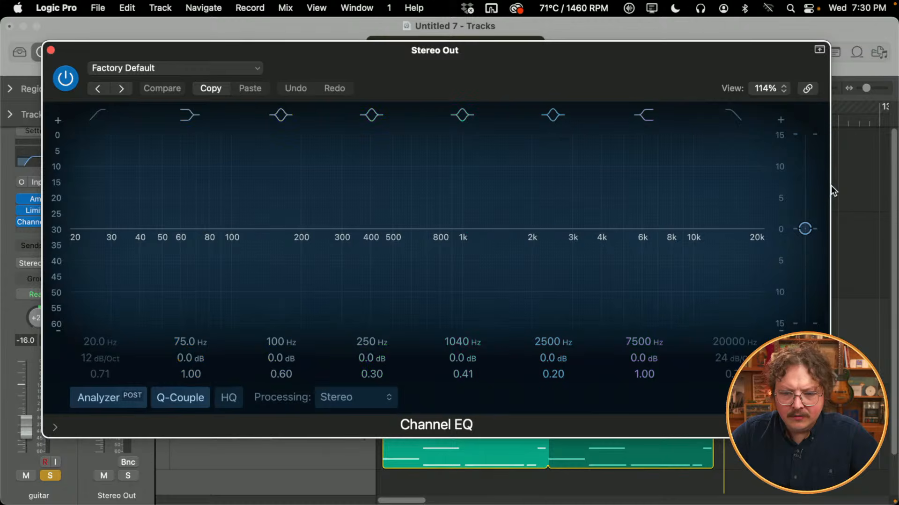
{"action": "left_click_drag", "start_coordinate": [830, 187], "coordinate": [549, 196]}
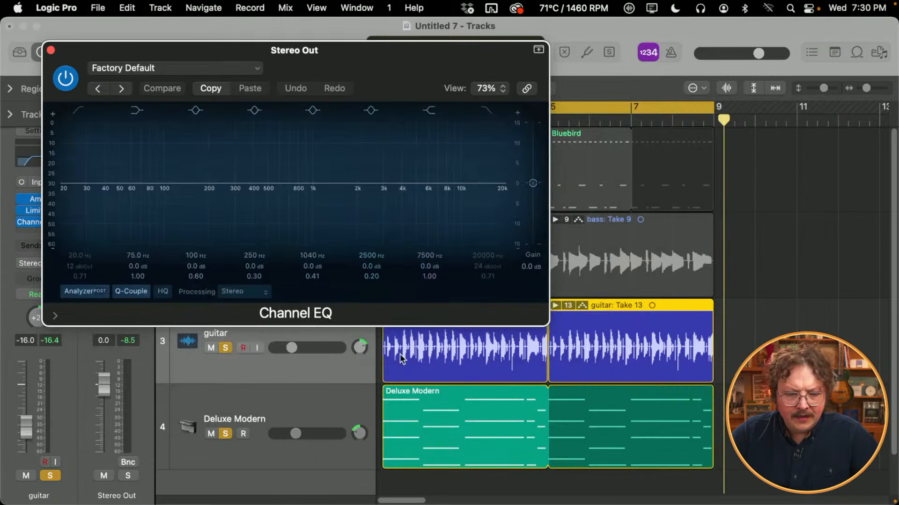
- Play the guitar and Deluxe Modern soloed one at a time, compare their spectra in the analyzer, and close the EQ
{"action": "left_click", "coordinate": [225, 434]}
{"action": "key", "text": "space"}
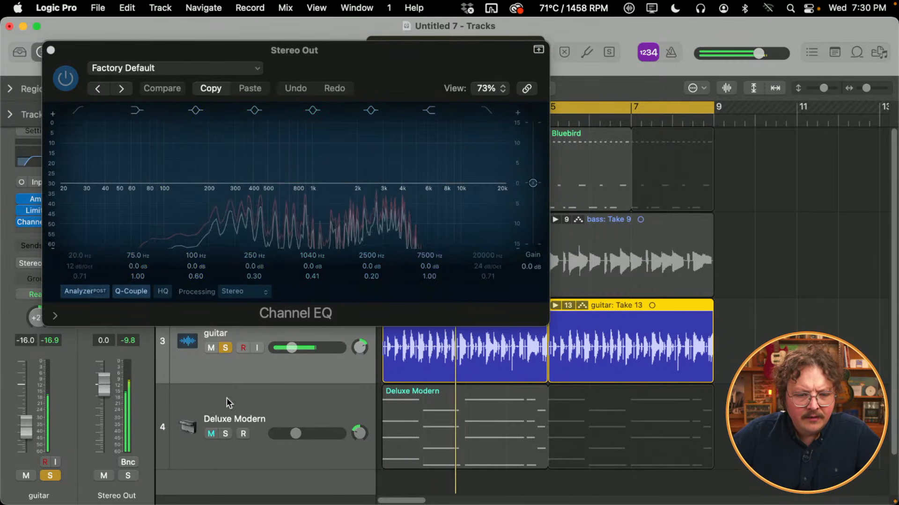
{"action": "left_click", "coordinate": [226, 434], "text": "alt"}
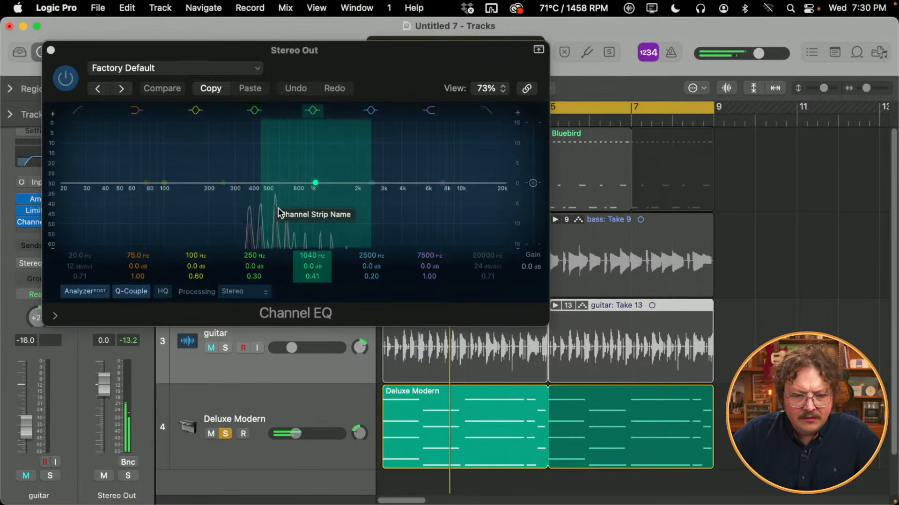
{"action": "left_click", "coordinate": [51, 50]}
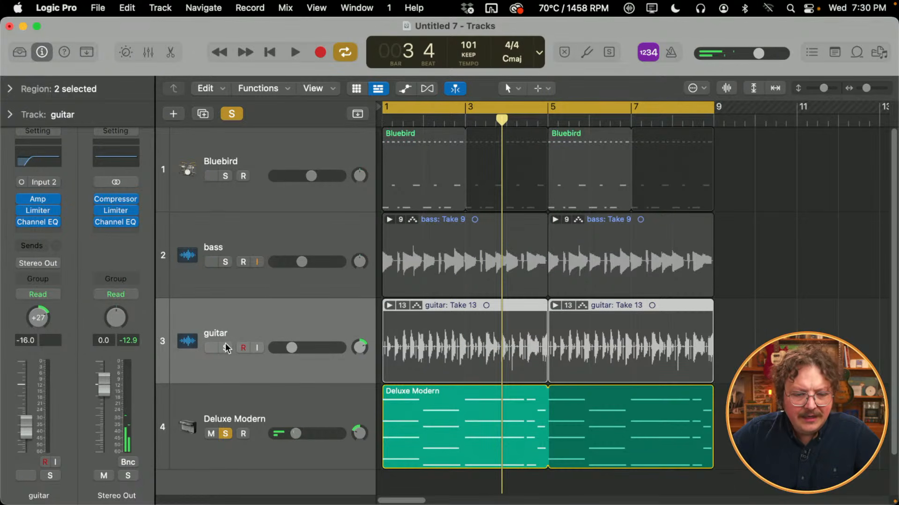
- Transpose the Deluxe Modern region down an octave (-12)
{"action": "left_click", "coordinate": [229, 400]}
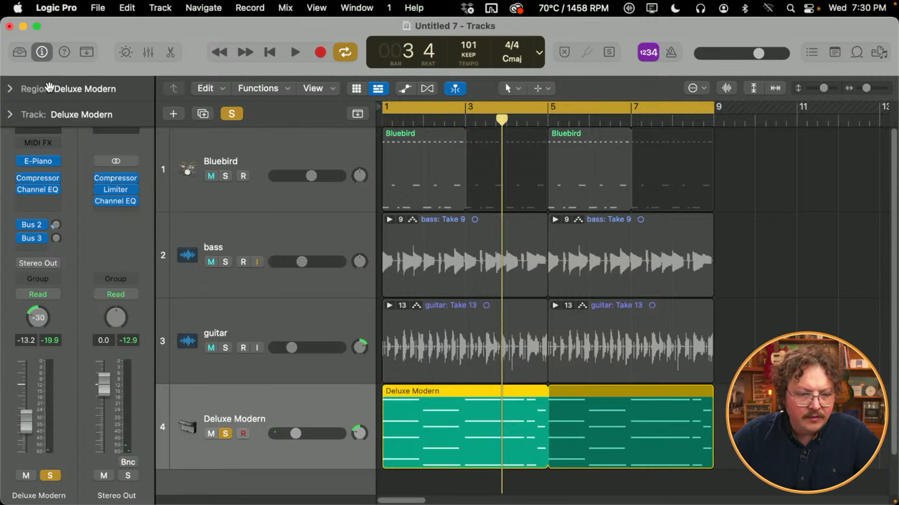
{"action": "left_click", "coordinate": [10, 89]}
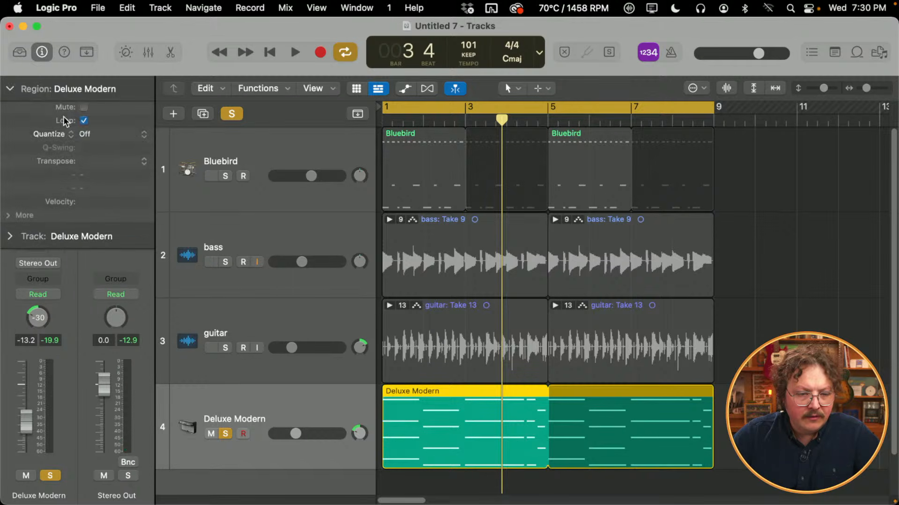
{"action": "left_click", "coordinate": [145, 165]}
{"action": "left_click", "coordinate": [140, 177]}
{"action": "scroll", "coordinate": [13, 87], "scroll_direction": "down", "scroll_amount": 1}
{"action": "left_click", "coordinate": [13, 89]}
- Examine the transposed Deluxe Modern part's spectrum in the Stereo Out Channel EQ during playback, and close the EQ
{"action": "left_click", "coordinate": [116, 130]}
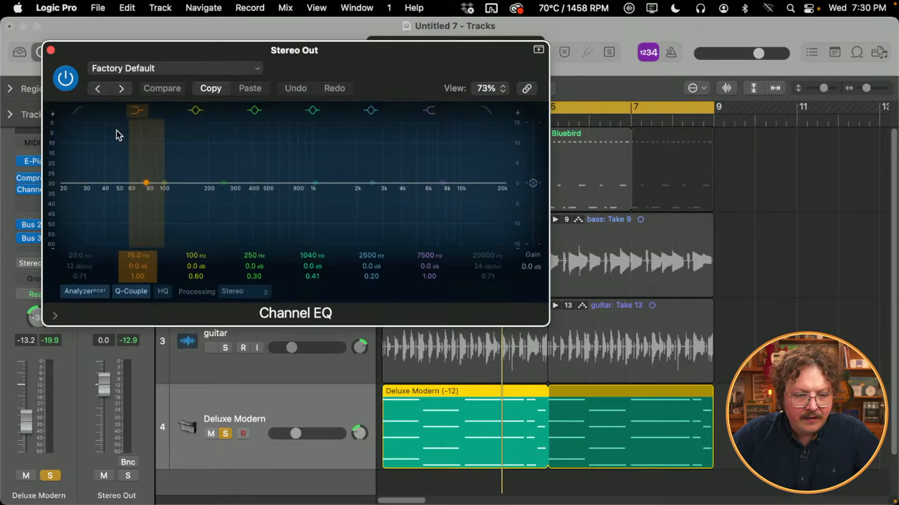
{"action": "key", "text": "space"}
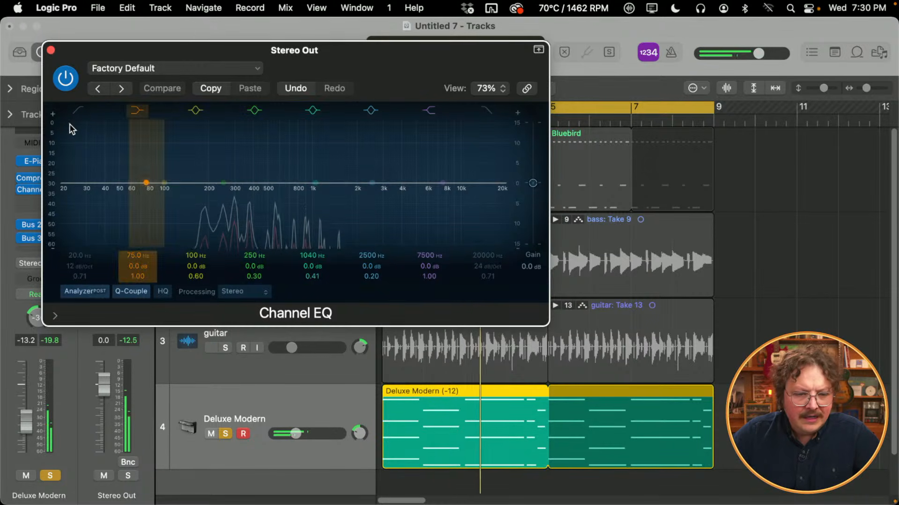
{"action": "left_click", "coordinate": [51, 50]}
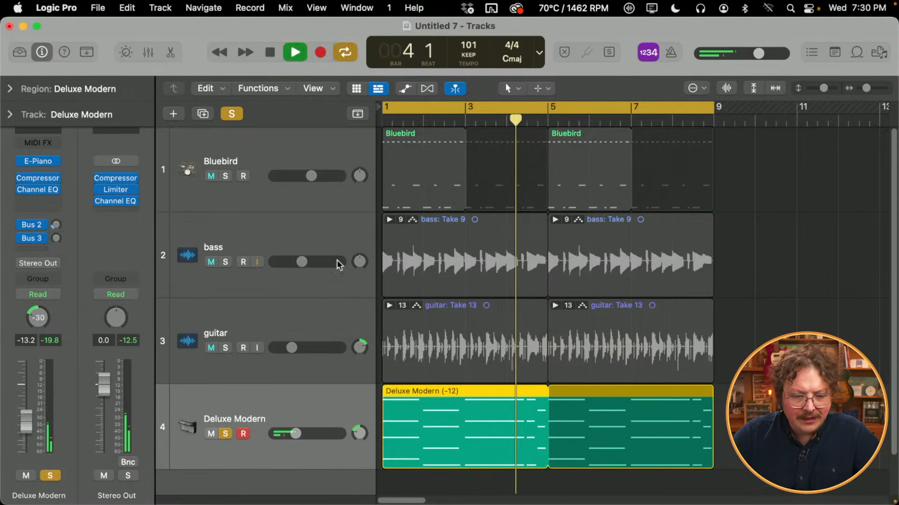
- Solo the guitar alongside Deluxe Modern and, during playback, raise Deluxe Modern's volume slightly and set its pan to -20
{"action": "left_click", "coordinate": [226, 348]}
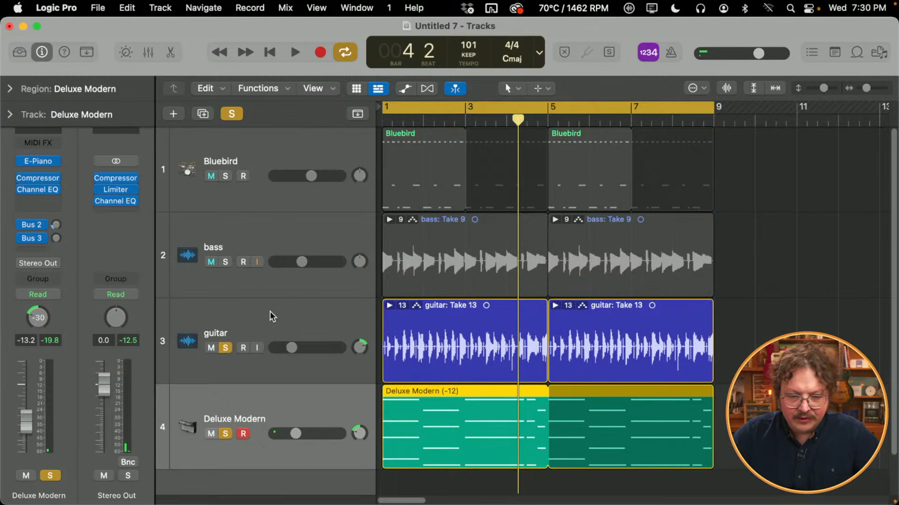
{"action": "left_click", "coordinate": [269, 311]}
{"action": "key", "text": "space"}
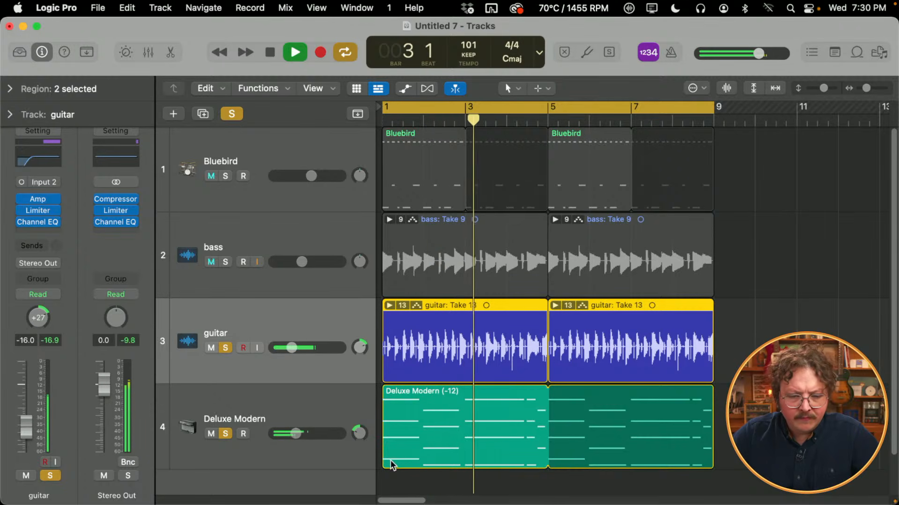
{"action": "left_click_drag", "start_coordinate": [295, 434], "coordinate": [359, 441]}
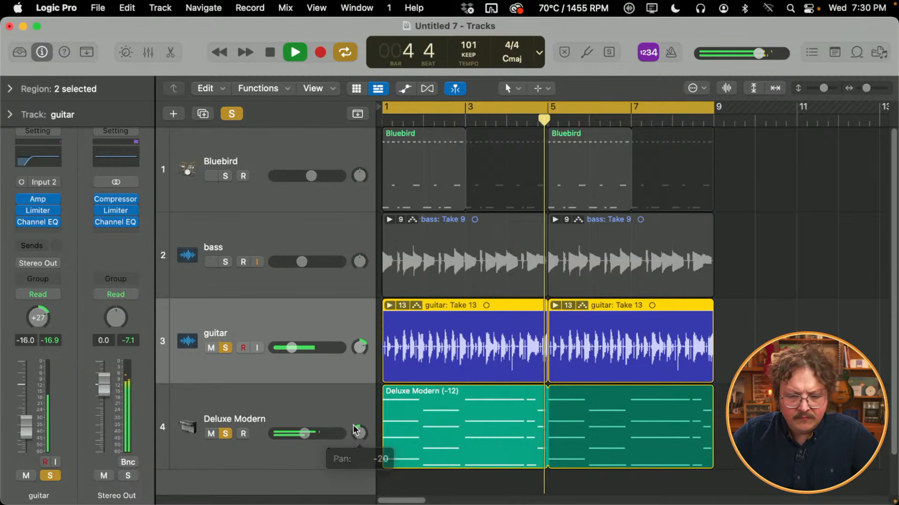
{"action": "key", "text": "space"}
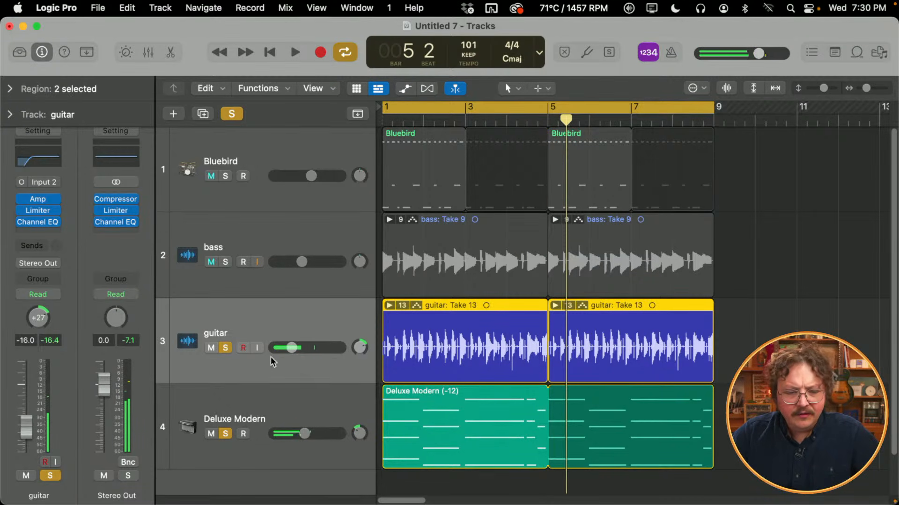
- Unsolo the guitar and Deluxe Modern tracks and play the full mix from the beginning
{"action": "left_click", "coordinate": [226, 348]}
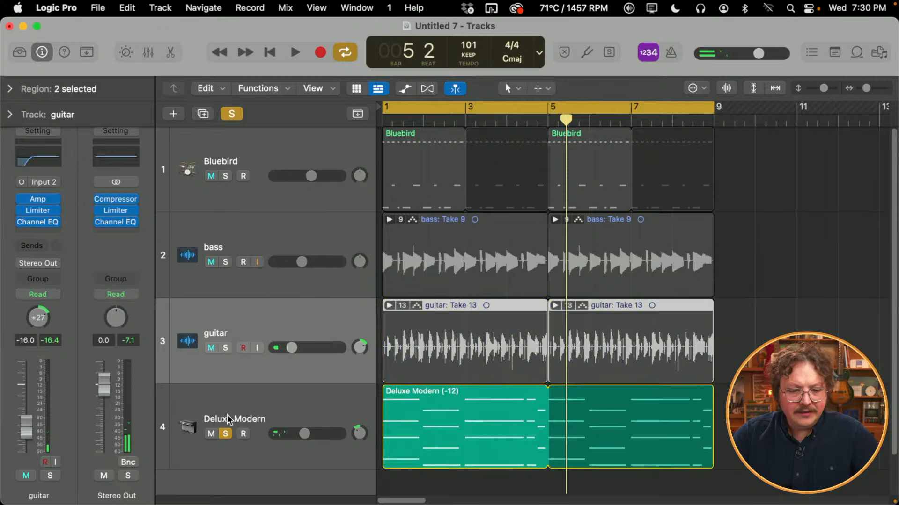
{"action": "left_click", "coordinate": [226, 434]}
{"action": "key", "text": "Return"}
{"action": "key", "text": "space"}
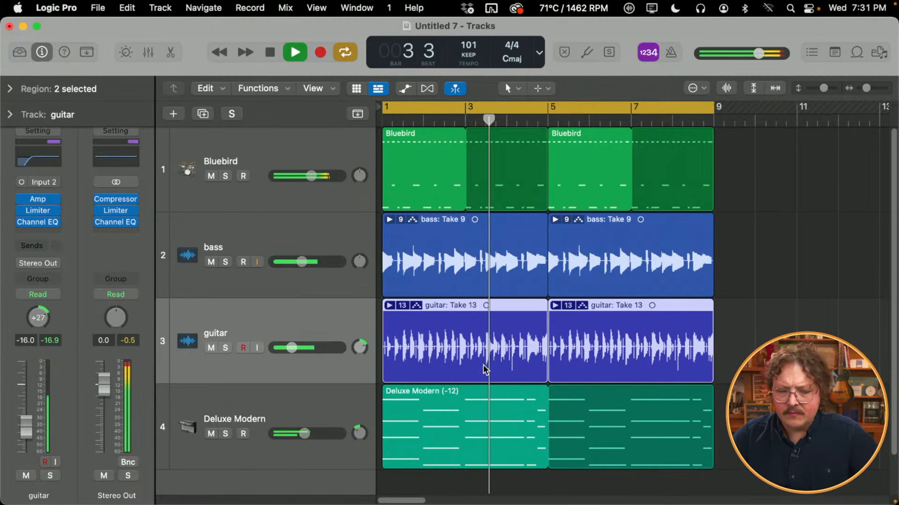
- Enable a 24 dB/Oct low cut just below 300 Hz in Deluxe Modern's Channel EQ, stop playback and close the EQ
{"action": "left_click", "coordinate": [356, 395]}
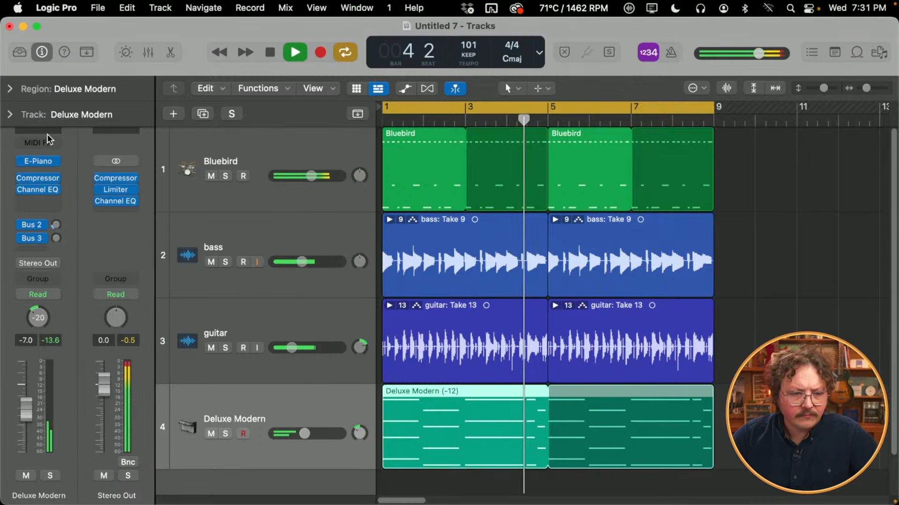
{"action": "left_click", "coordinate": [38, 189]}
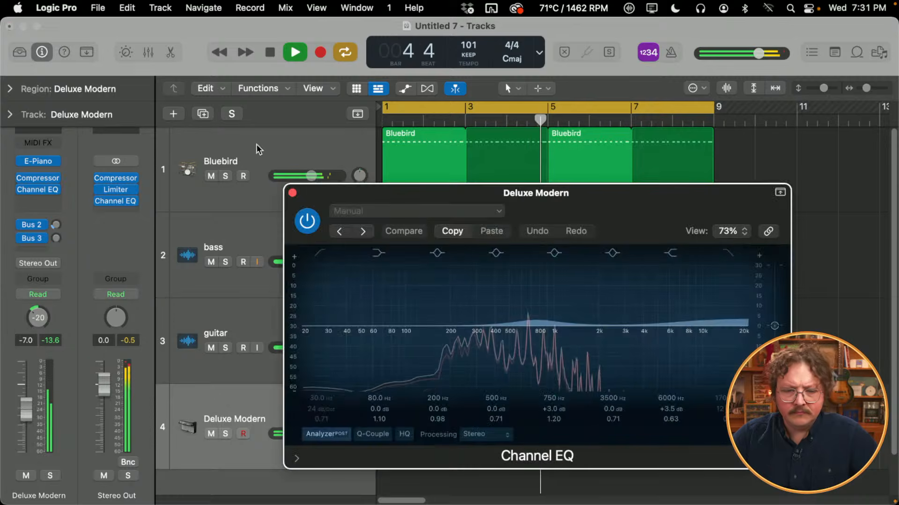
{"action": "left_click", "coordinate": [320, 253]}
{"action": "left_click_drag", "start_coordinate": [328, 328], "coordinate": [458, 326]}
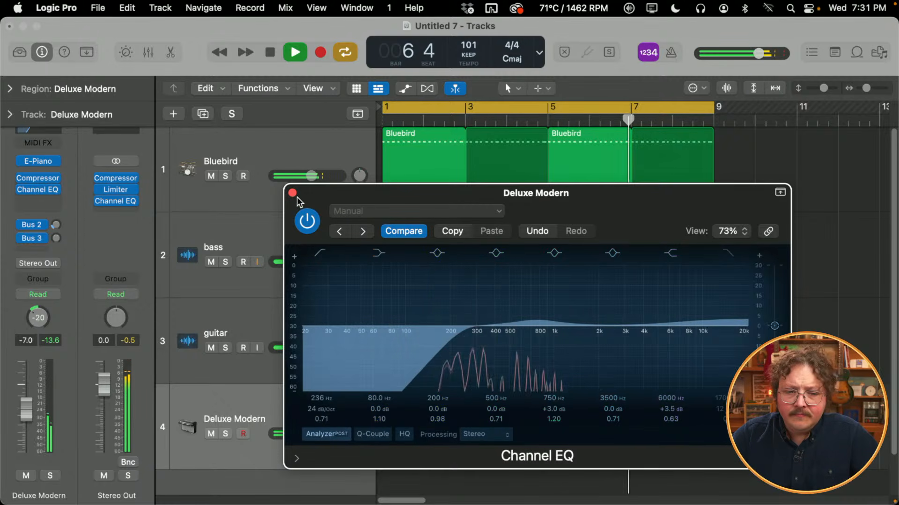
{"action": "left_click_drag", "start_coordinate": [461, 330], "coordinate": [474, 337]}
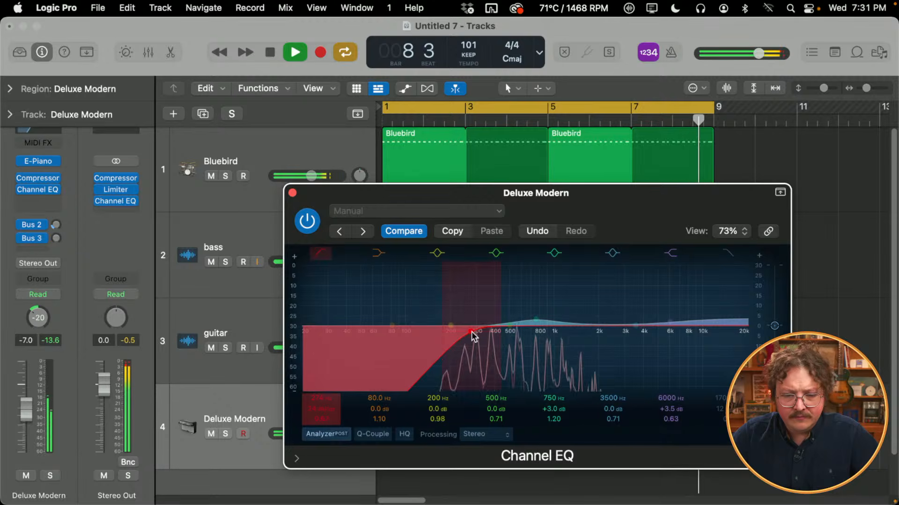
{"action": "key", "text": "space"}
{"action": "left_click", "coordinate": [292, 192]}
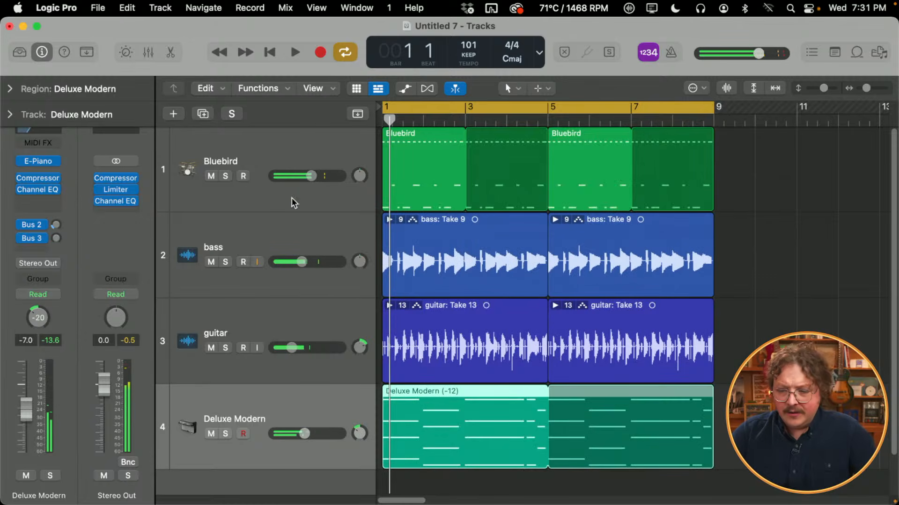
- Compare the mix by playing it with the guitar muted, and restart it with the guitar back and Deluxe Modern muted
{"action": "left_click", "coordinate": [209, 348]}
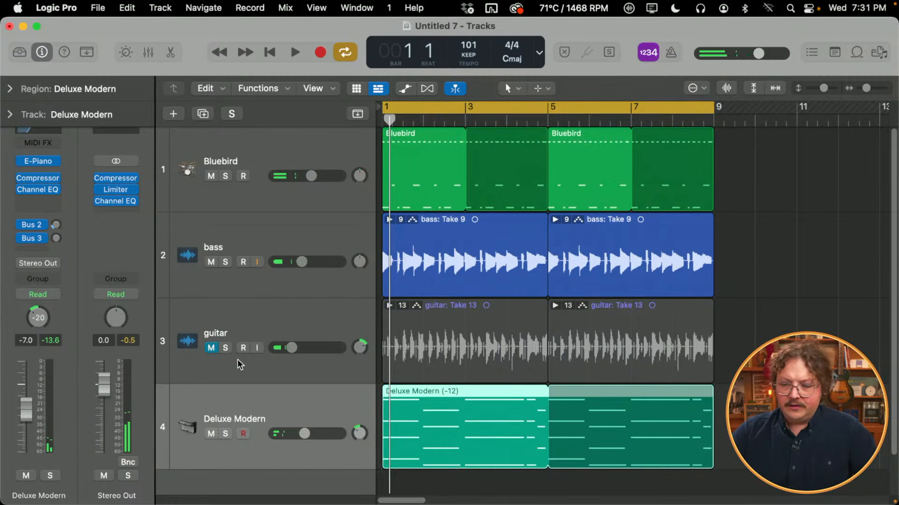
{"action": "key", "text": "space"}
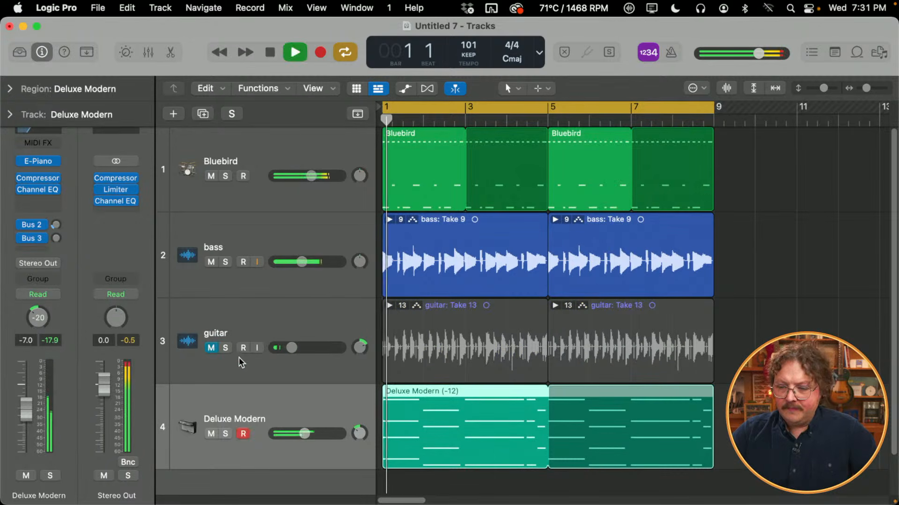
{"action": "left_click", "coordinate": [211, 348]}
{"action": "key", "text": "Return"}
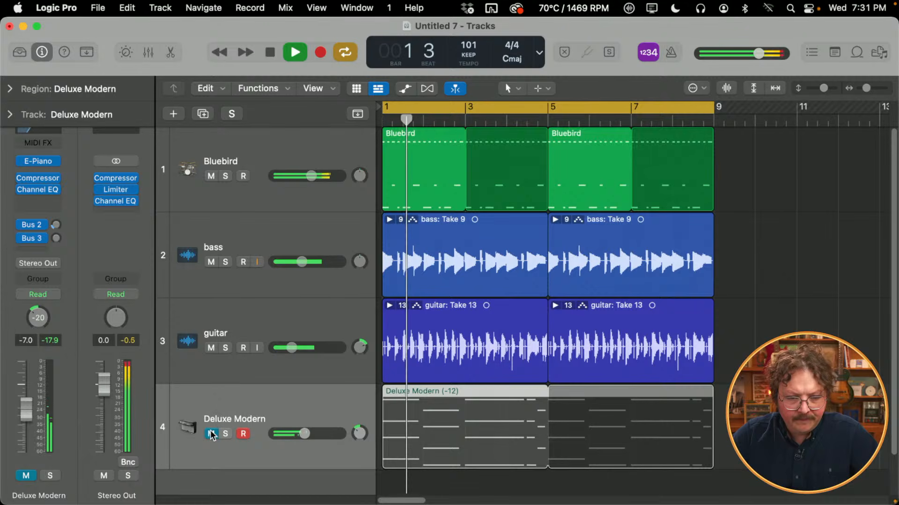
- Unmute Deluxe Modern, lower the guitar track's volume slightly and play the full mix
{"action": "key", "text": "space"}
{"action": "left_click", "coordinate": [212, 434]}
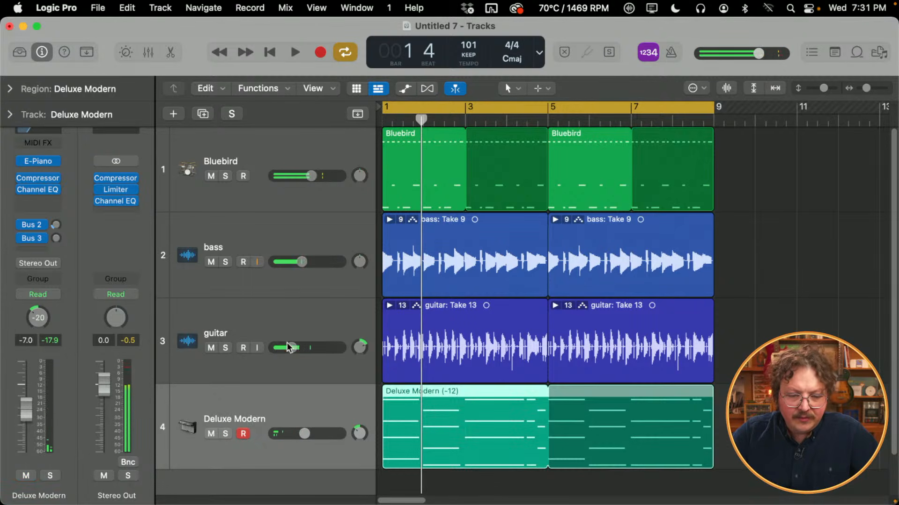
{"action": "left_click_drag", "start_coordinate": [291, 352], "coordinate": [289, 352]}
{"action": "key", "text": "space"}
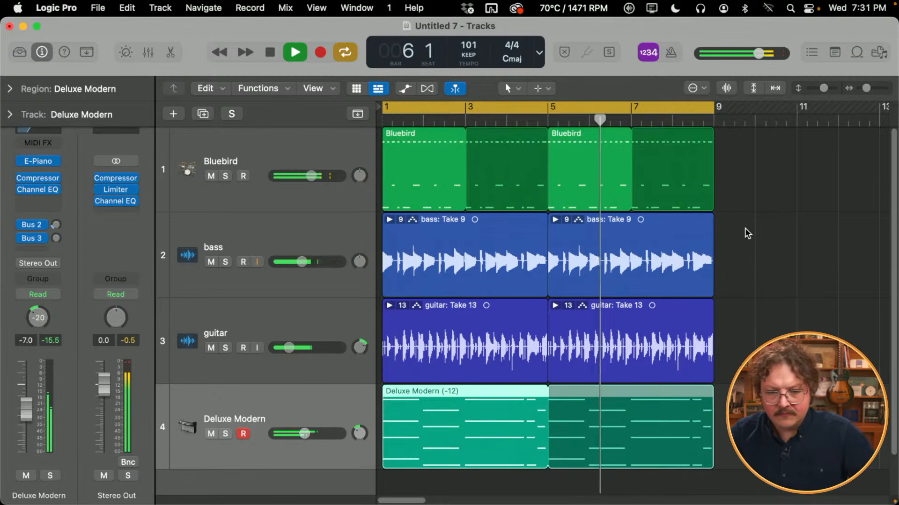
- Lower the threshold of the Stereo Out Compressor during playback and close the plug-in
{"action": "left_click", "coordinate": [315, 140]}
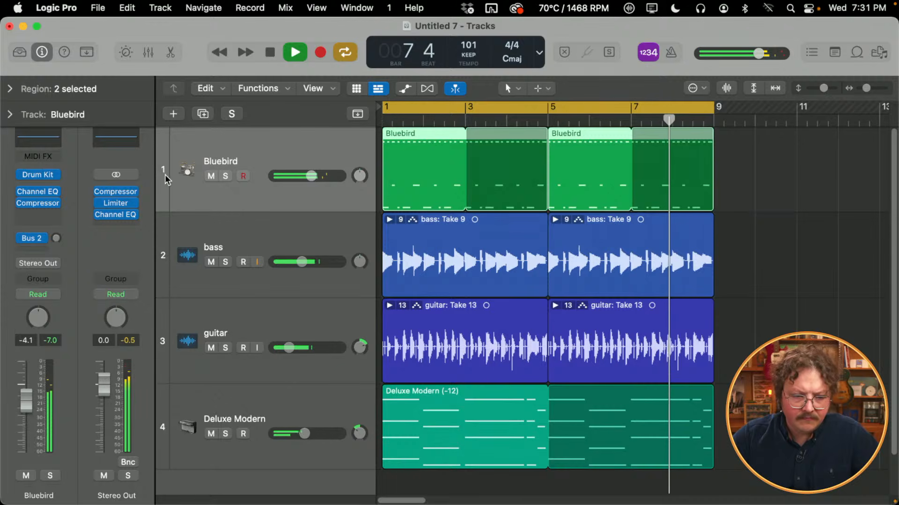
{"action": "left_click", "coordinate": [115, 192]}
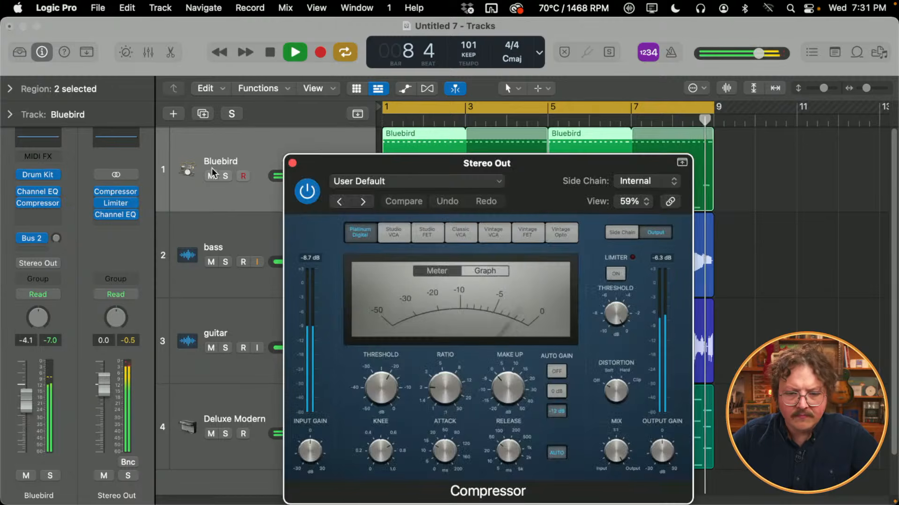
{"action": "left_click_drag", "start_coordinate": [386, 374], "coordinate": [387, 387]}
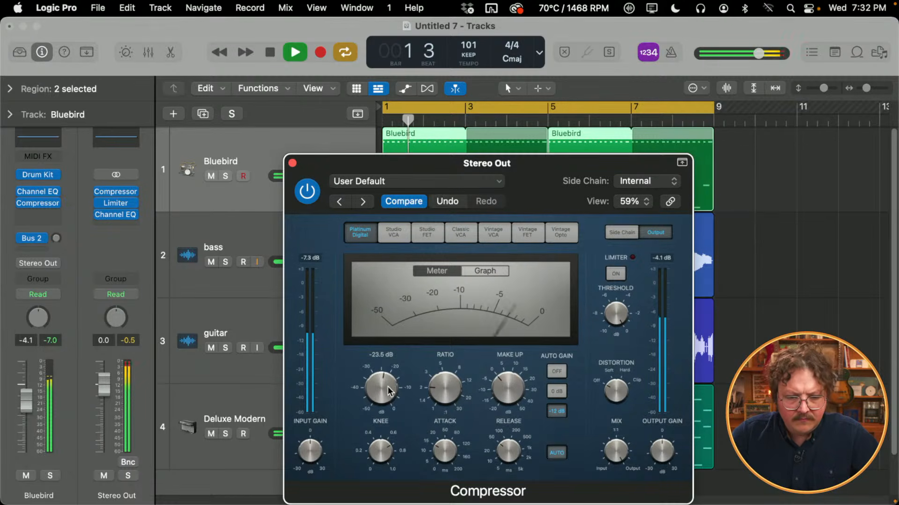
{"action": "left_click", "coordinate": [292, 163]}
- Raise the bass track's volume to -6.0 dB and enable a low cut at about 40 Hz in its Channel EQ
{"action": "left_click_drag", "start_coordinate": [307, 262], "coordinate": [311, 260]}
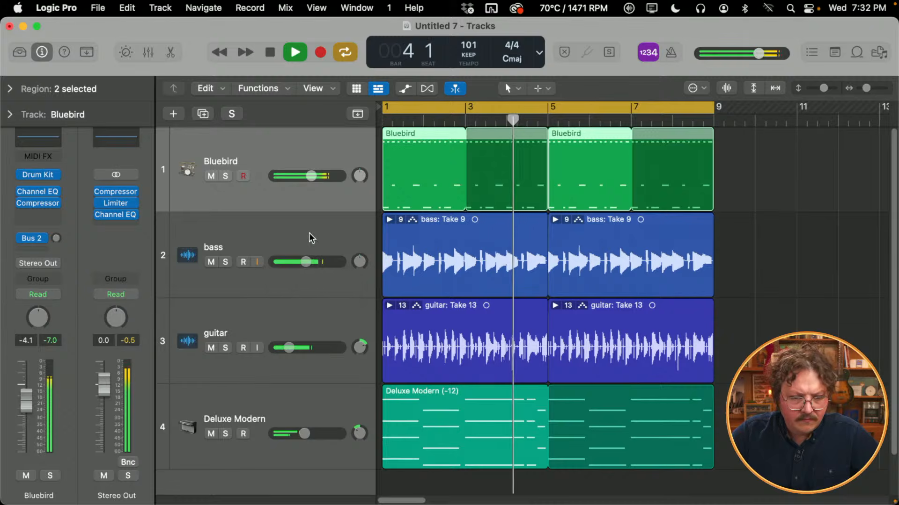
{"action": "left_click", "coordinate": [314, 234]}
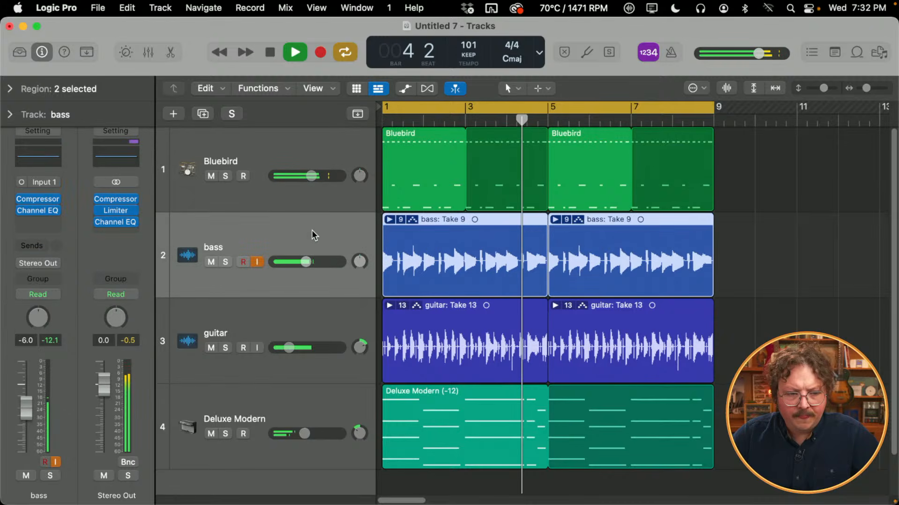
{"action": "left_click", "coordinate": [57, 162]}
{"action": "left_click", "coordinate": [322, 254]}
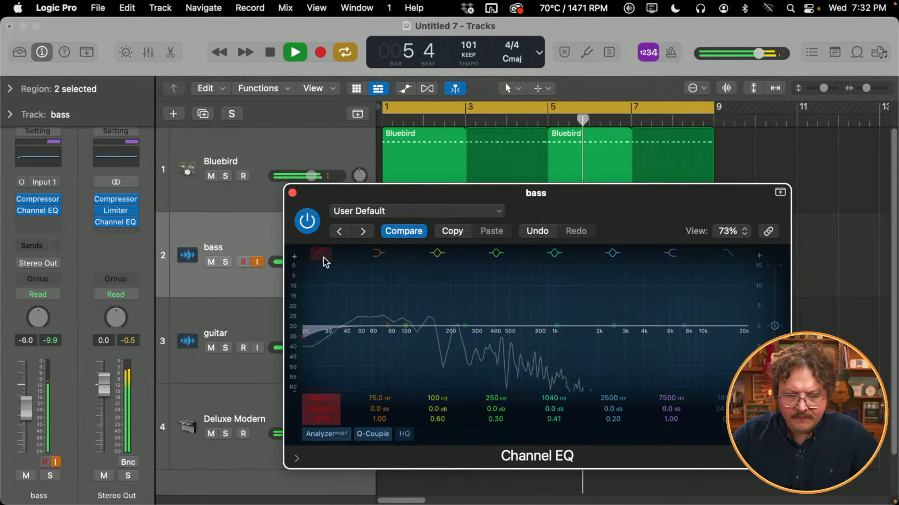
{"action": "left_click_drag", "start_coordinate": [318, 330], "coordinate": [345, 327]}
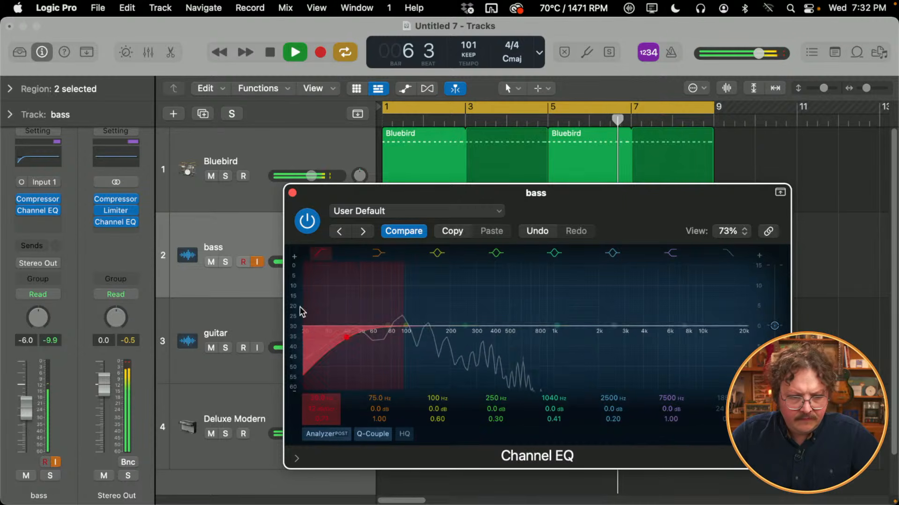
- Move the bass Compressor after the Channel EQ, raise the EQ's low cut to about 50 Hz and close it
{"action": "left_click_drag", "start_coordinate": [47, 201], "coordinate": [45, 222]}
{"action": "left_click_drag", "start_coordinate": [357, 346], "coordinate": [373, 347]}
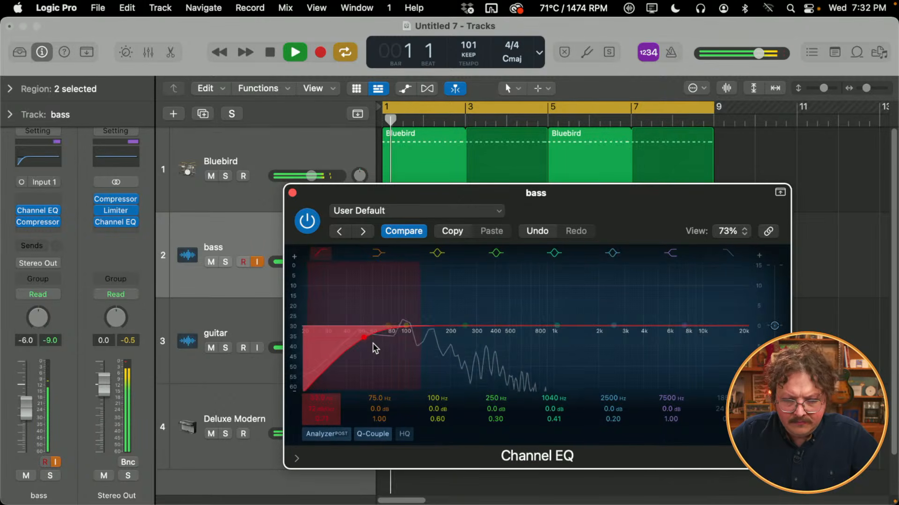
{"action": "left_click", "coordinate": [292, 193]}
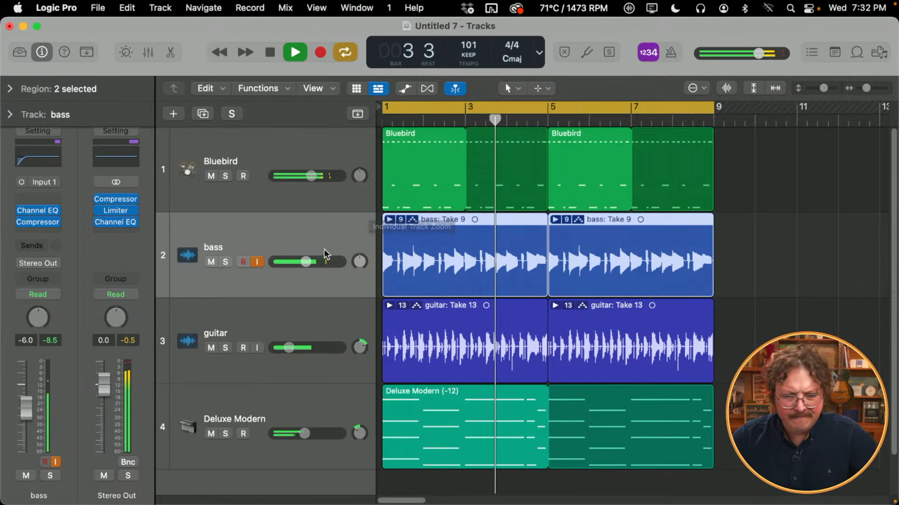
- Set the bass track's volume to -7.6 dB and stop playback
{"action": "left_click_drag", "start_coordinate": [305, 271], "coordinate": [306, 264]}
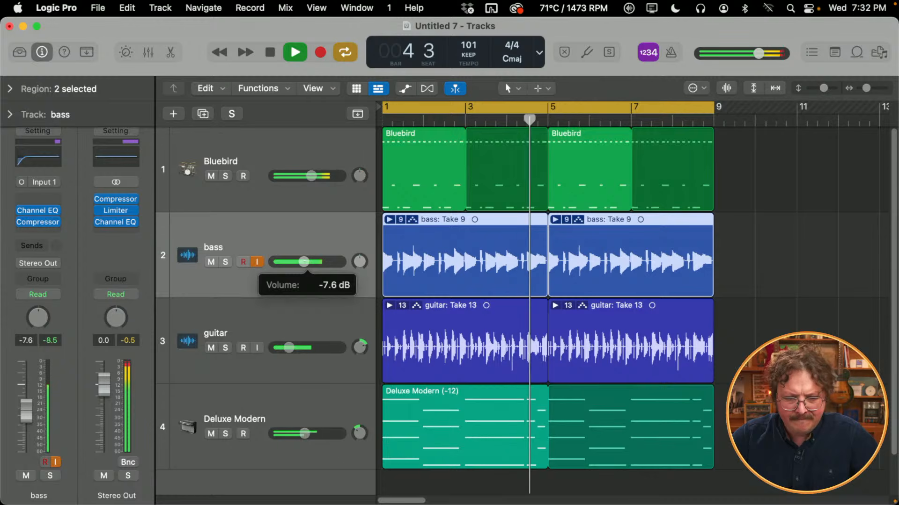
{"action": "key", "text": "space"}
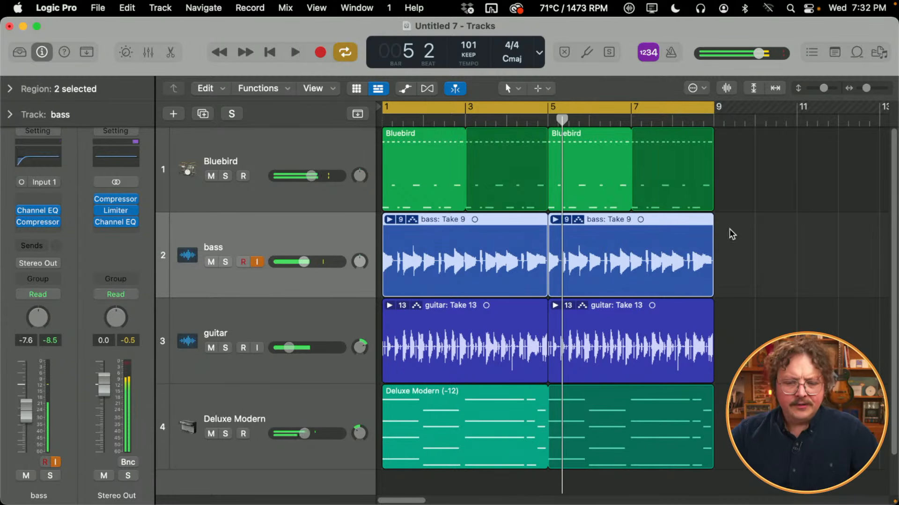
{"action": "left_click", "coordinate": [770, 234]}
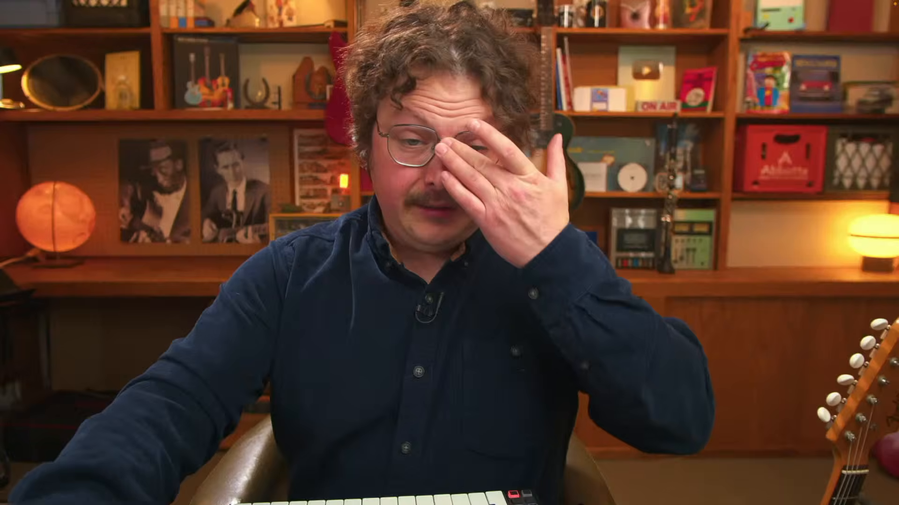